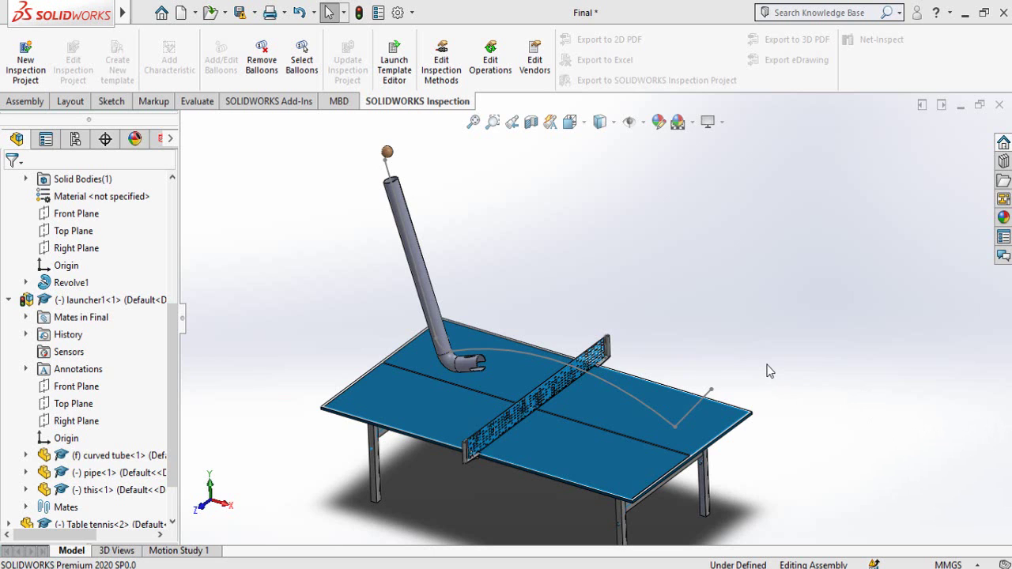
Step: Zoom in and out on the table tennis assembly to frame it
{"action": "scroll", "coordinate": [767, 369], "scroll_direction": "down", "scroll_amount": 1}
{"action": "scroll", "coordinate": [767, 370], "scroll_direction": "up", "scroll_amount": 4}
{"action": "scroll", "coordinate": [570, 320], "scroll_direction": "down", "scroll_amount": 4}
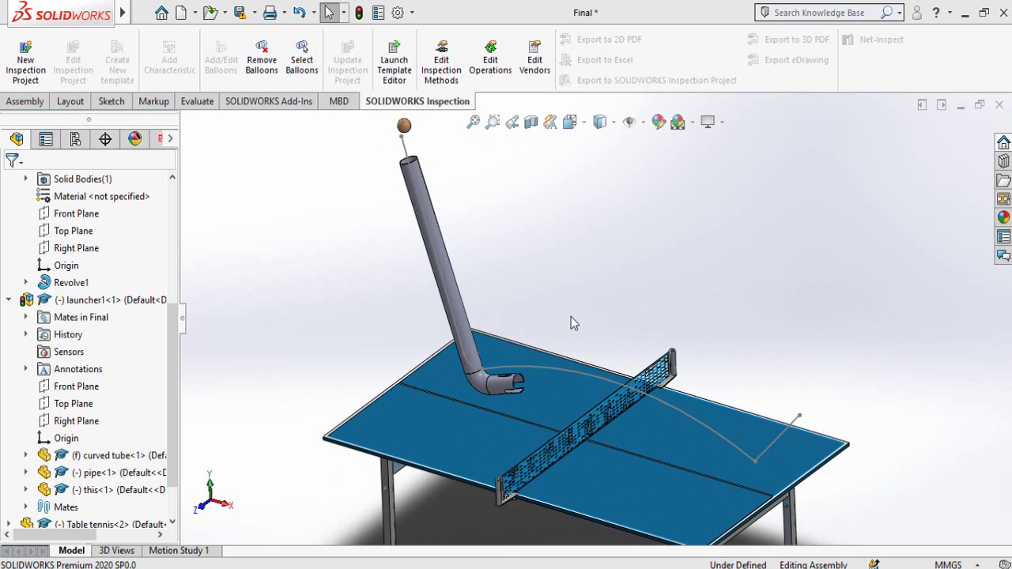
{"action": "scroll", "coordinate": [571, 316], "scroll_direction": "up", "scroll_amount": 1}
{"action": "scroll", "coordinate": [571, 316], "scroll_direction": "up", "scroll_amount": 2}
{"action": "scroll", "coordinate": [572, 316], "scroll_direction": "up", "scroll_amount": 2}
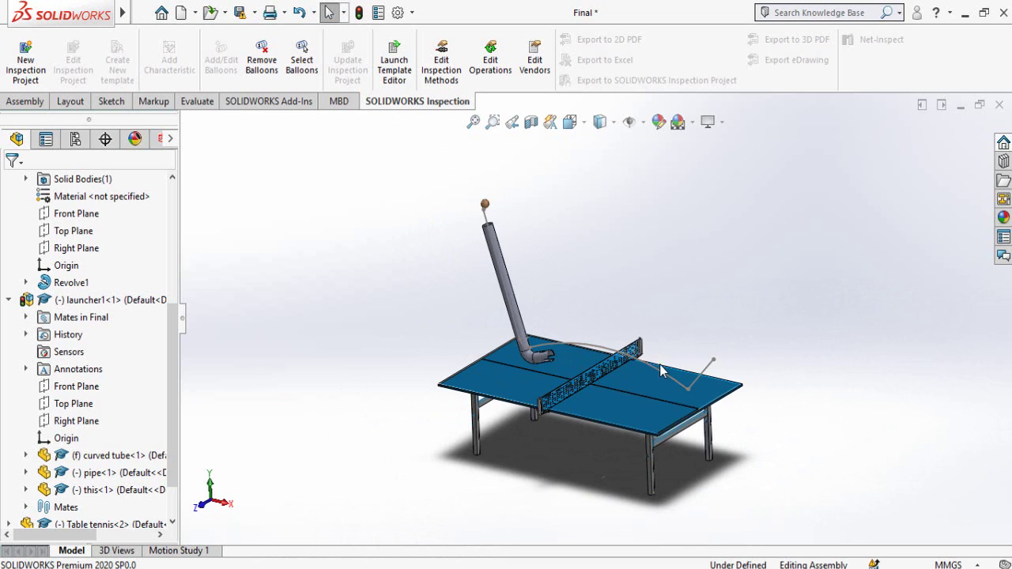
{"action": "scroll", "coordinate": [637, 268], "scroll_direction": "down", "scroll_amount": 3}
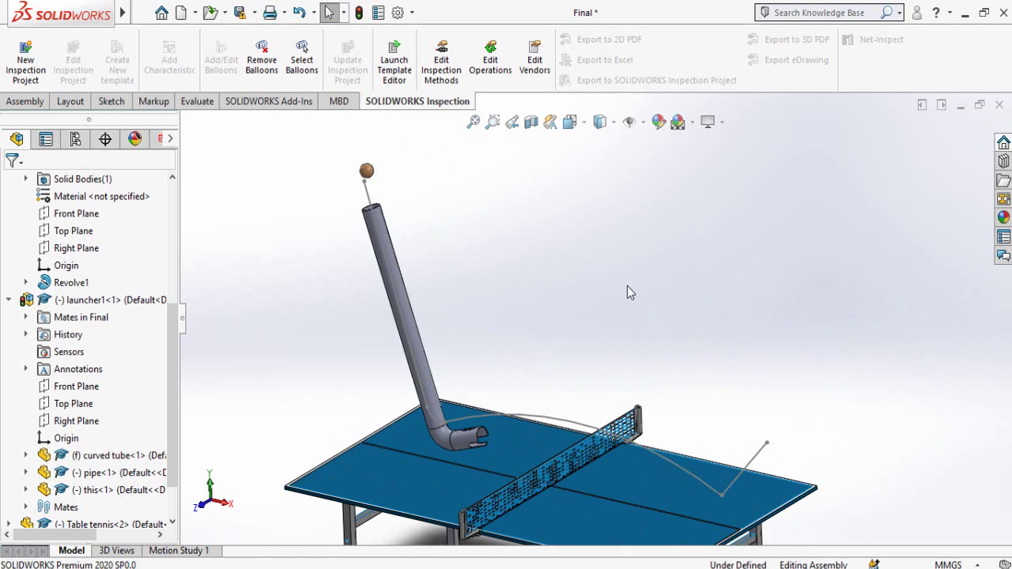
{"action": "scroll", "coordinate": [627, 289], "scroll_direction": "up", "scroll_amount": 1}
{"action": "scroll", "coordinate": [627, 299], "scroll_direction": "up", "scroll_amount": 1}
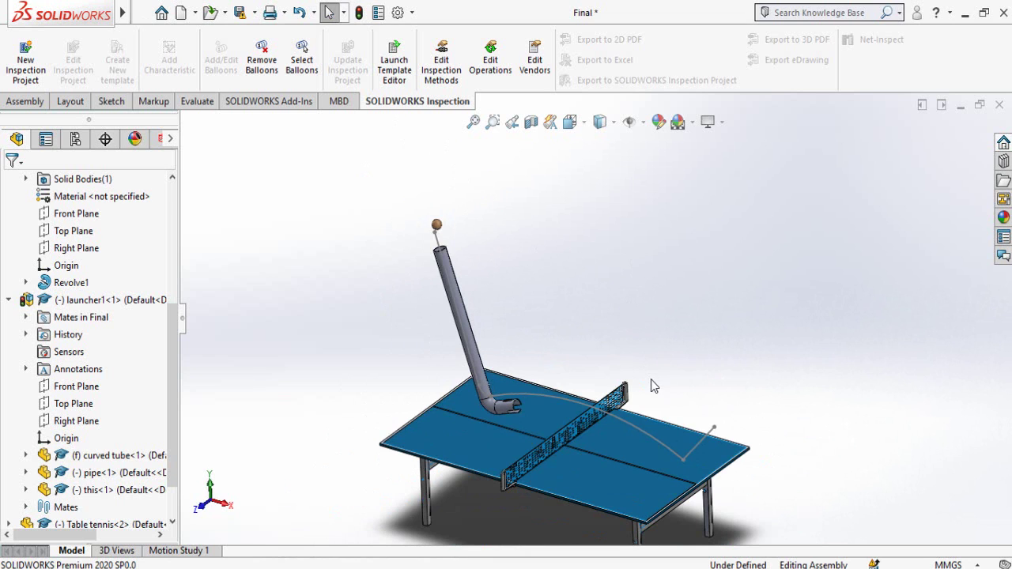
{"action": "scroll", "coordinate": [540, 350], "scroll_direction": "down", "scroll_amount": 1}
{"action": "scroll", "coordinate": [540, 340], "scroll_direction": "down", "scroll_amount": 1}
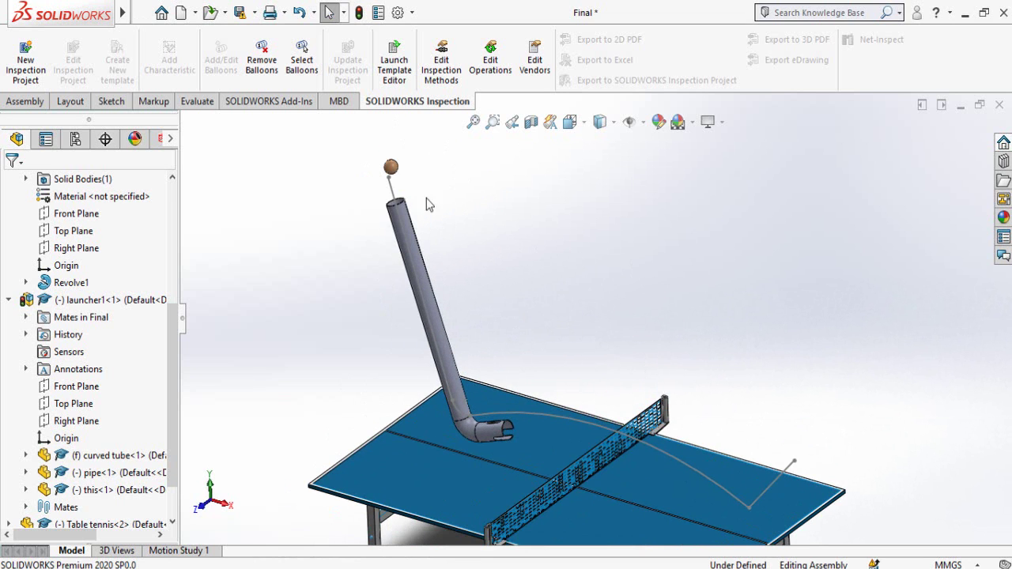
{"action": "scroll", "coordinate": [408, 189], "scroll_direction": "down", "scroll_amount": 4}
{"action": "scroll", "coordinate": [409, 194], "scroll_direction": "up", "scroll_amount": 1}
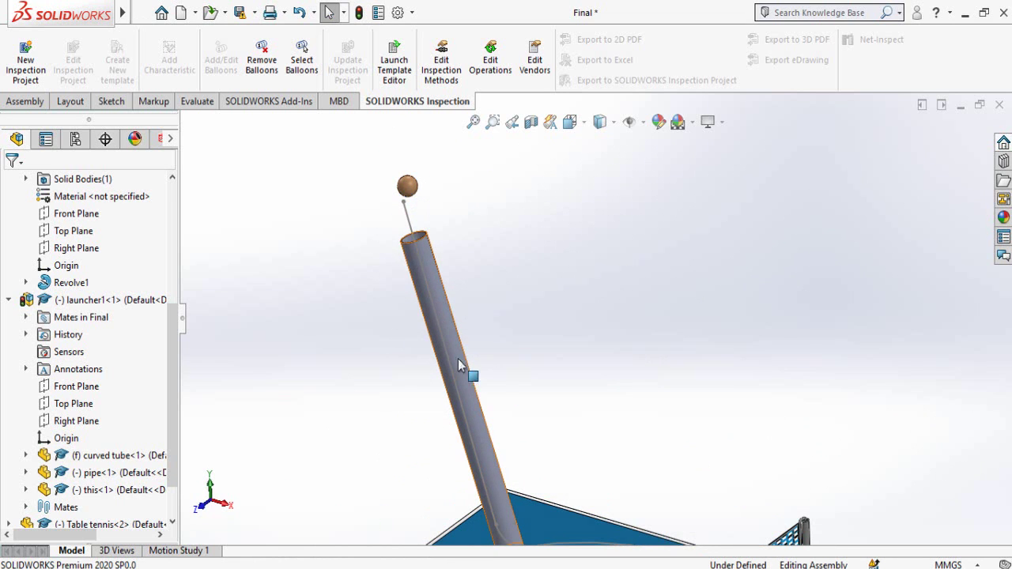
{"action": "scroll", "coordinate": [470, 365], "scroll_direction": "up", "scroll_amount": 2}
{"action": "scroll", "coordinate": [475, 365], "scroll_direction": "up", "scroll_amount": 2}
{"action": "scroll", "coordinate": [674, 445], "scroll_direction": "down", "scroll_amount": 2}
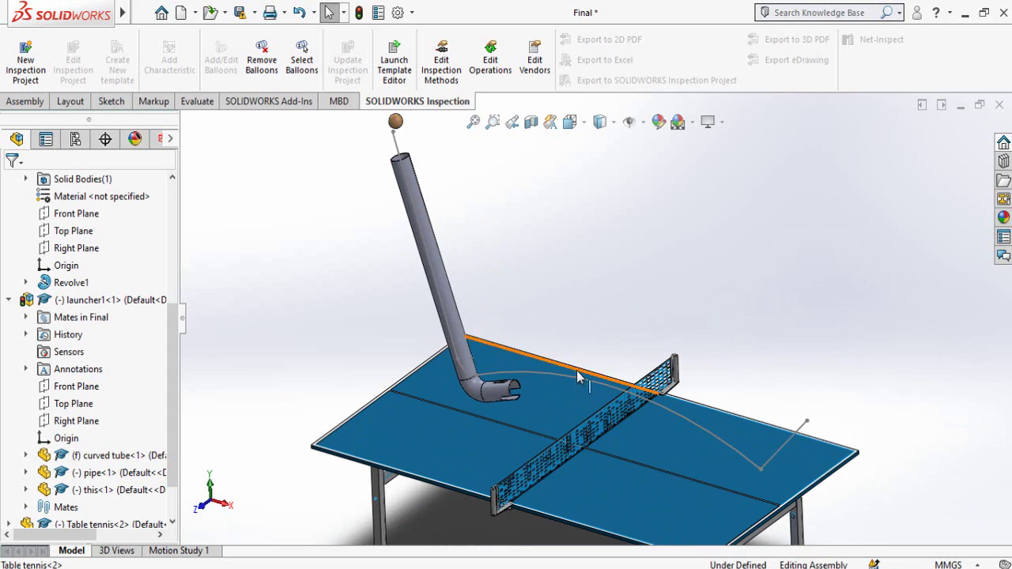
{"action": "scroll", "coordinate": [596, 377], "scroll_direction": "up", "scroll_amount": 1}
{"action": "scroll", "coordinate": [581, 365], "scroll_direction": "up", "scroll_amount": 1}
Step: Orbit and zoom onto the ball resting above the launcher tube's open top
{"action": "mouse_move", "coordinate": [582, 353]}
{"action": "middle_mouse_down"}
{"action": "mouse_move", "coordinate": [571, 233]}
{"action": "mouse_move", "coordinate": [565, 415]}
{"action": "middle_mouse_up"}
{"action": "middle_click_drag", "start_coordinate": [685, 398], "coordinate": [693, 384]}
{"action": "scroll", "coordinate": [673, 397], "scroll_direction": "up", "scroll_amount": 2}
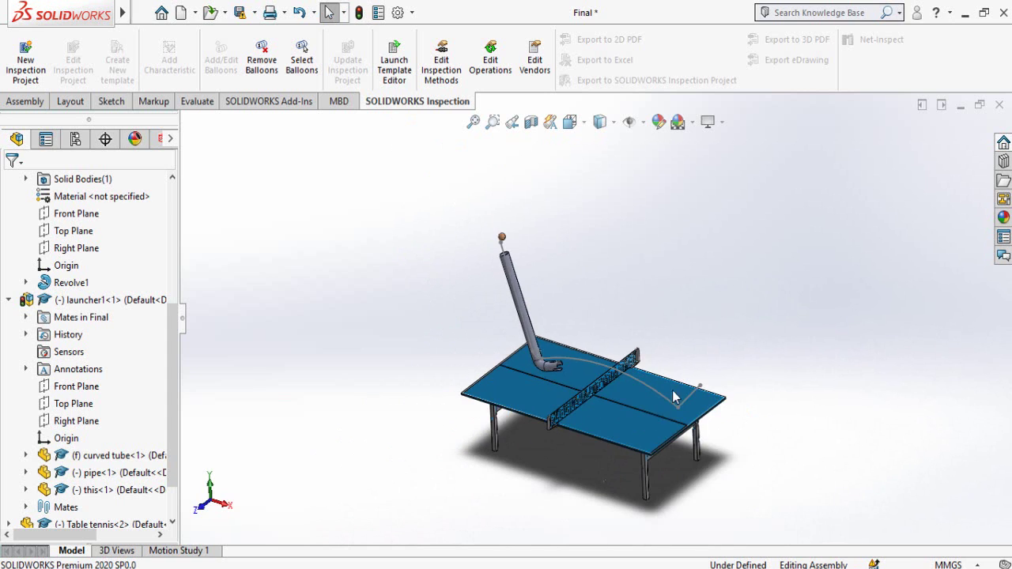
{"action": "left_click", "coordinate": [553, 399]}
{"action": "mouse_move", "coordinate": [554, 399]}
{"action": "middle_mouse_down"}
{"action": "mouse_move", "coordinate": [538, 379]}
{"action": "mouse_move", "coordinate": [553, 407]}
{"action": "mouse_move", "coordinate": [527, 386]}
{"action": "mouse_move", "coordinate": [545, 392]}
{"action": "mouse_move", "coordinate": [544, 348]}
{"action": "mouse_move", "coordinate": [551, 383]}
{"action": "mouse_move", "coordinate": [542, 351]}
{"action": "mouse_move", "coordinate": [493, 434]}
{"action": "middle_mouse_up"}
{"action": "scroll", "coordinate": [554, 389], "scroll_direction": "down", "scroll_amount": 1}
{"action": "key", "text": "Escape"}
{"action": "mouse_move", "coordinate": [517, 241]}
{"action": "middle_mouse_down"}
{"action": "mouse_move", "coordinate": [648, 308]}
{"action": "mouse_move", "coordinate": [567, 251]}
{"action": "middle_mouse_up"}
{"action": "scroll", "coordinate": [568, 251], "scroll_direction": "down", "scroll_amount": 3}
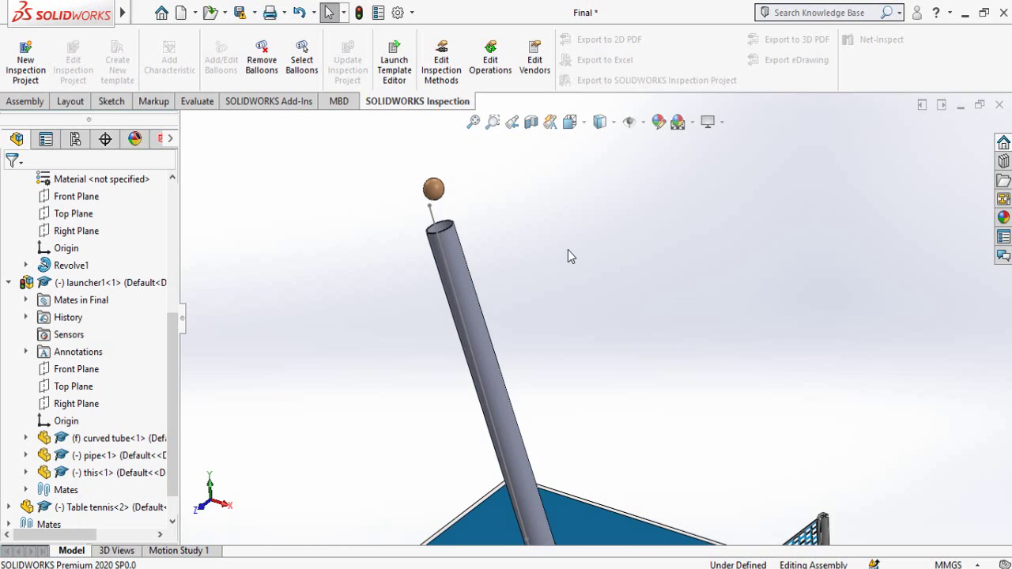
{"action": "scroll", "coordinate": [490, 226], "scroll_direction": "down", "scroll_amount": 1}
{"action": "scroll", "coordinate": [506, 253], "scroll_direction": "down", "scroll_amount": 1}
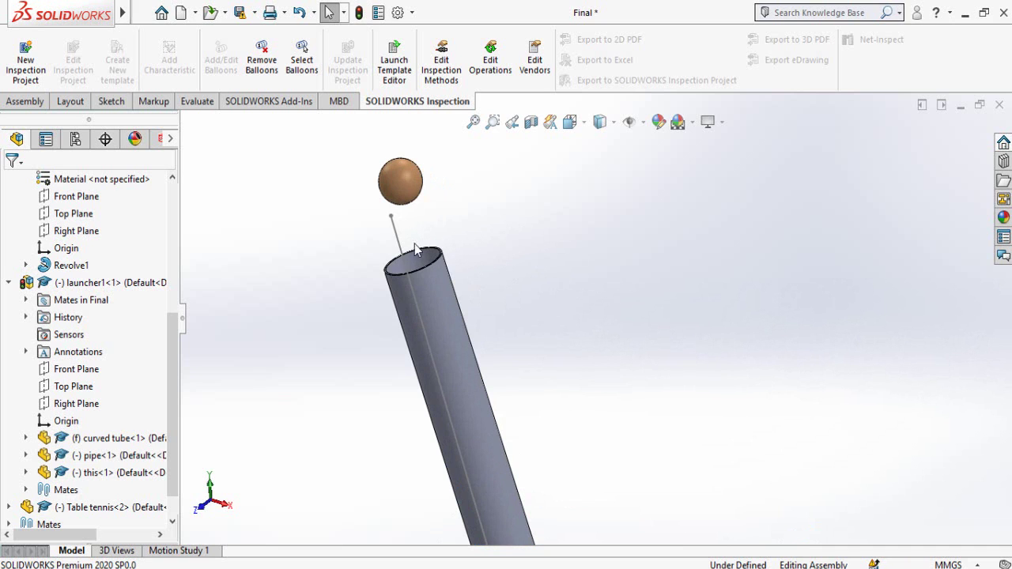
Step: Make the sketch path line concentric with the launcher pipe
{"action": "left_click", "coordinate": [393, 221]}
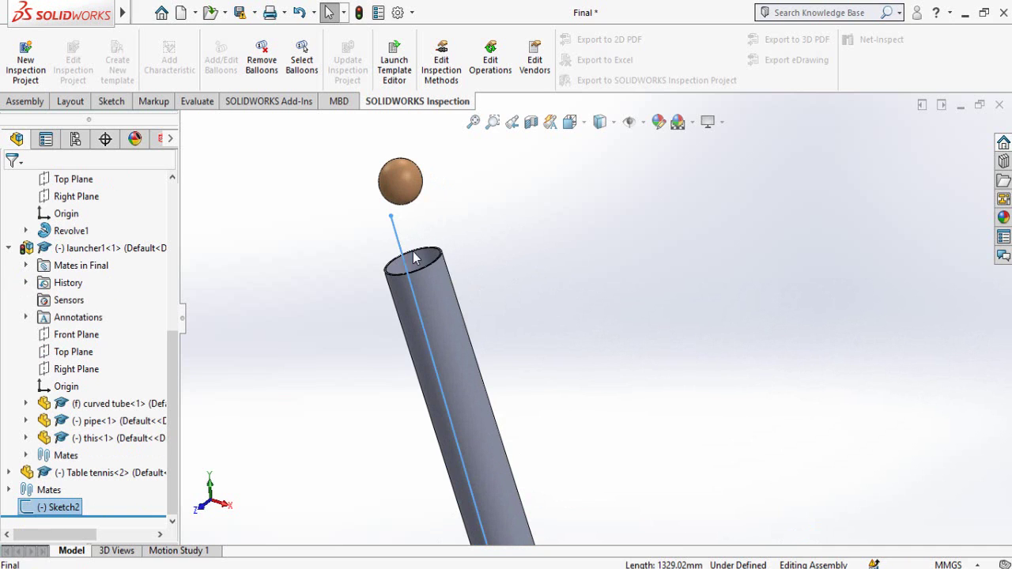
{"action": "left_click", "coordinate": [455, 320], "text": "ctrl"}
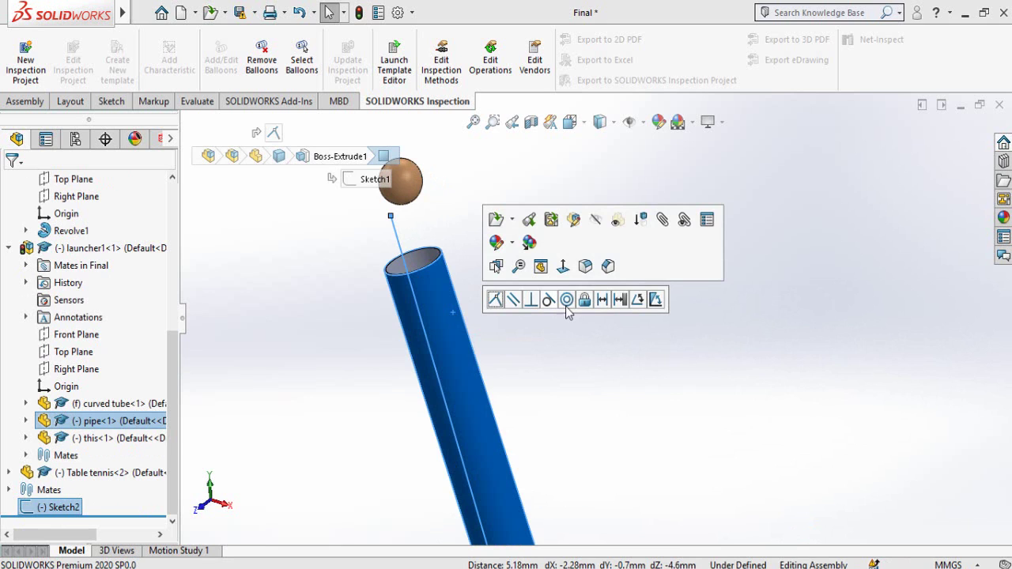
{"action": "left_click", "coordinate": [567, 300]}
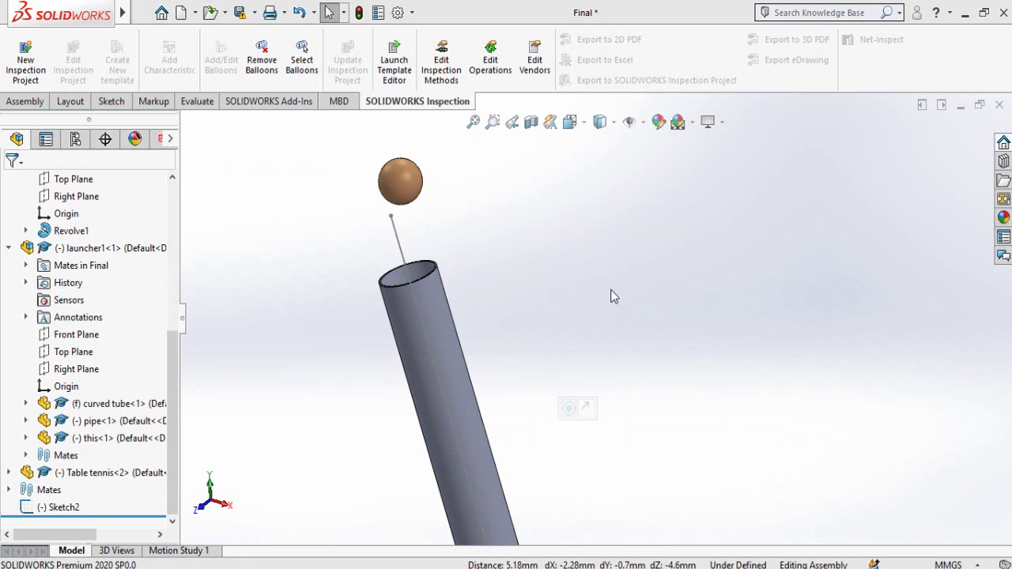
Step: Make the path curve concentric with the slotted end tube, then view the whole assembly
{"action": "scroll", "coordinate": [659, 378], "scroll_direction": "up", "scroll_amount": 3}
{"action": "scroll", "coordinate": [648, 394], "scroll_direction": "up", "scroll_amount": 3}
{"action": "scroll", "coordinate": [630, 437], "scroll_direction": "down", "scroll_amount": 1}
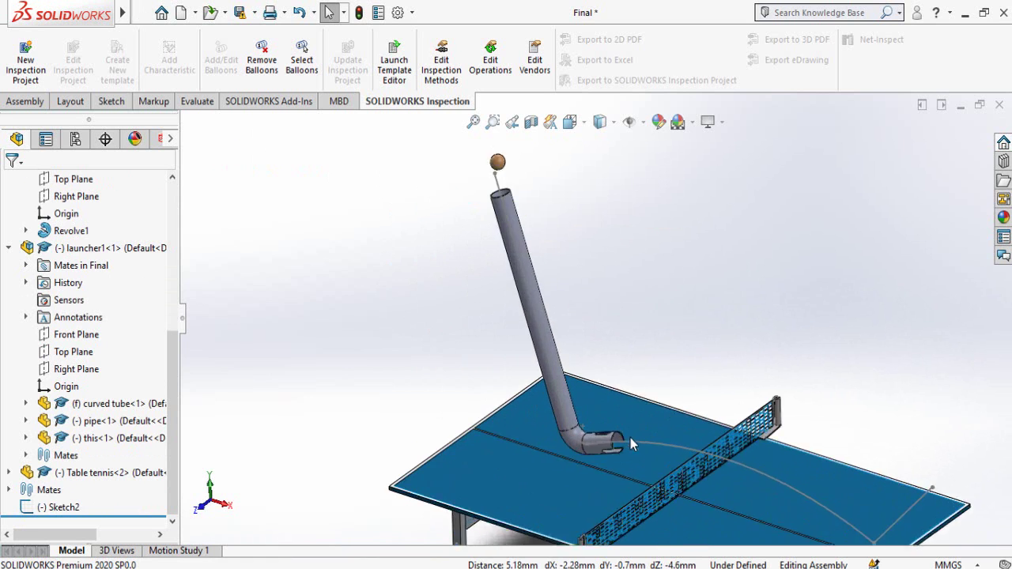
{"action": "scroll", "coordinate": [616, 435], "scroll_direction": "down", "scroll_amount": 3}
{"action": "scroll", "coordinate": [586, 429], "scroll_direction": "down", "scroll_amount": 3}
{"action": "scroll", "coordinate": [573, 421], "scroll_direction": "down", "scroll_amount": 2}
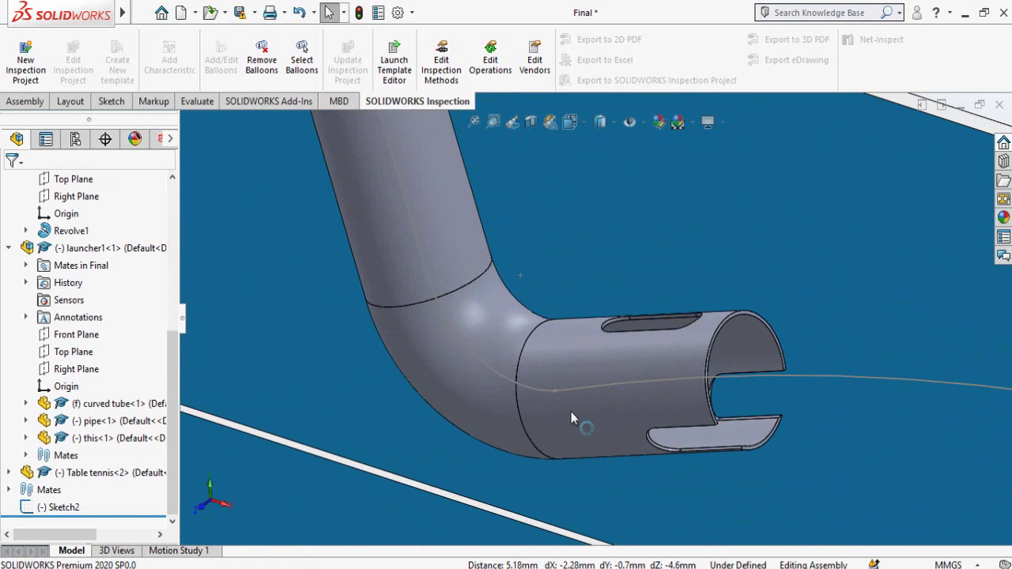
{"action": "scroll", "coordinate": [555, 407], "scroll_direction": "down", "scroll_amount": 2}
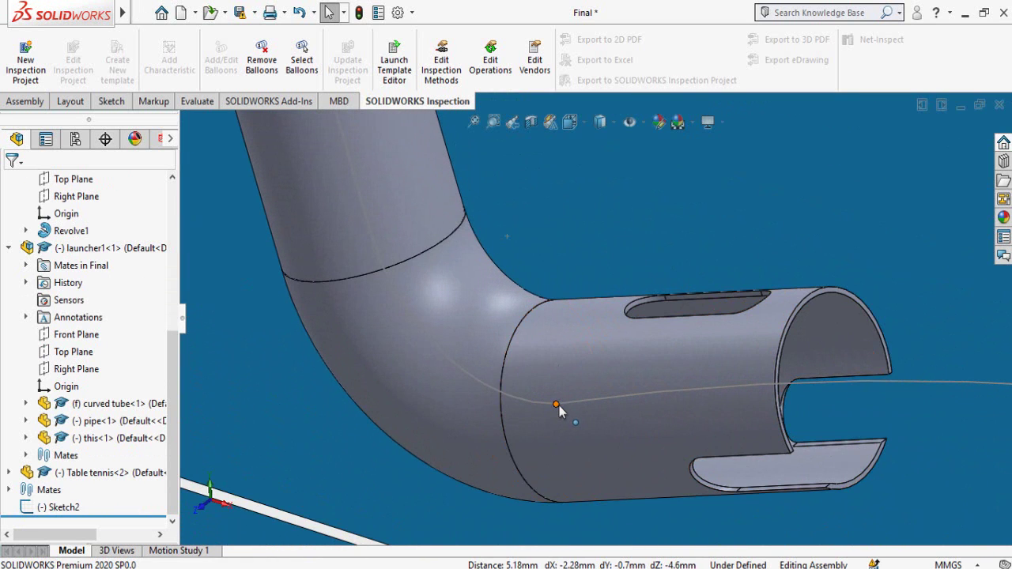
{"action": "left_click", "coordinate": [557, 407]}
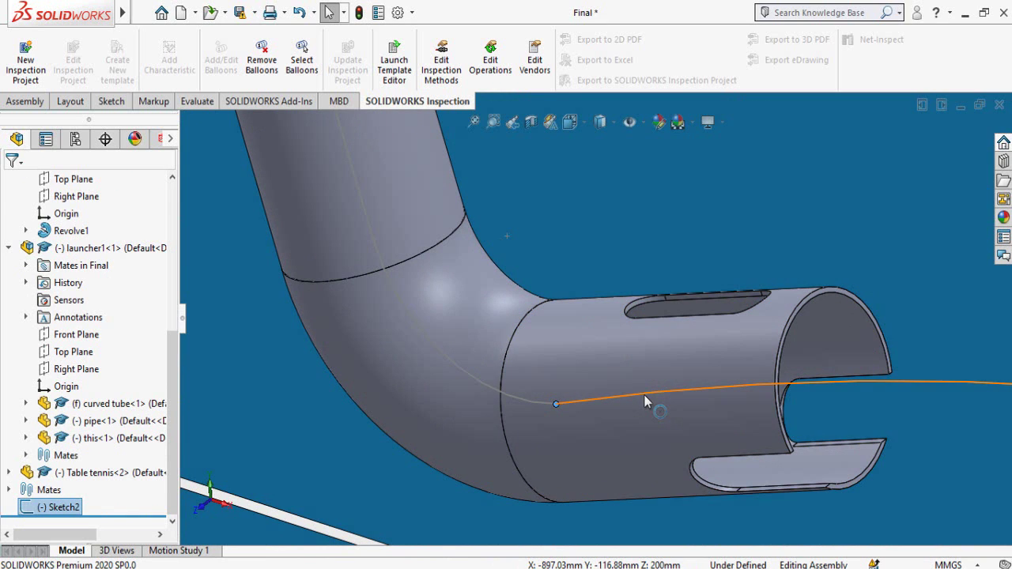
{"action": "left_click", "coordinate": [640, 440]}
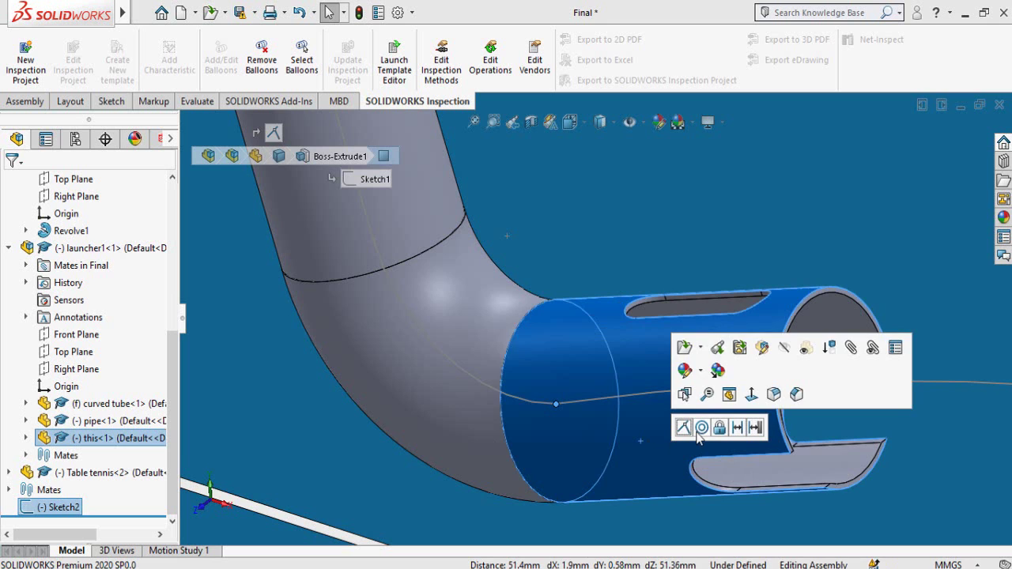
{"action": "middle_click_drag", "start_coordinate": [698, 436], "coordinate": [569, 447]}
{"action": "key", "text": "Escape"}
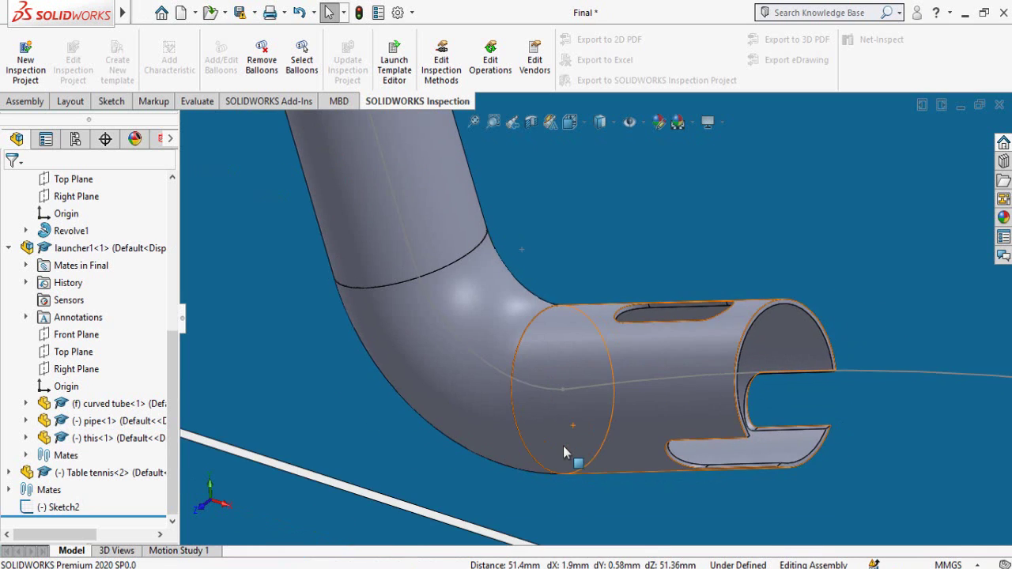
{"action": "key", "text": "f"}
{"action": "middle_click_drag", "start_coordinate": [526, 271], "coordinate": [485, 358]}
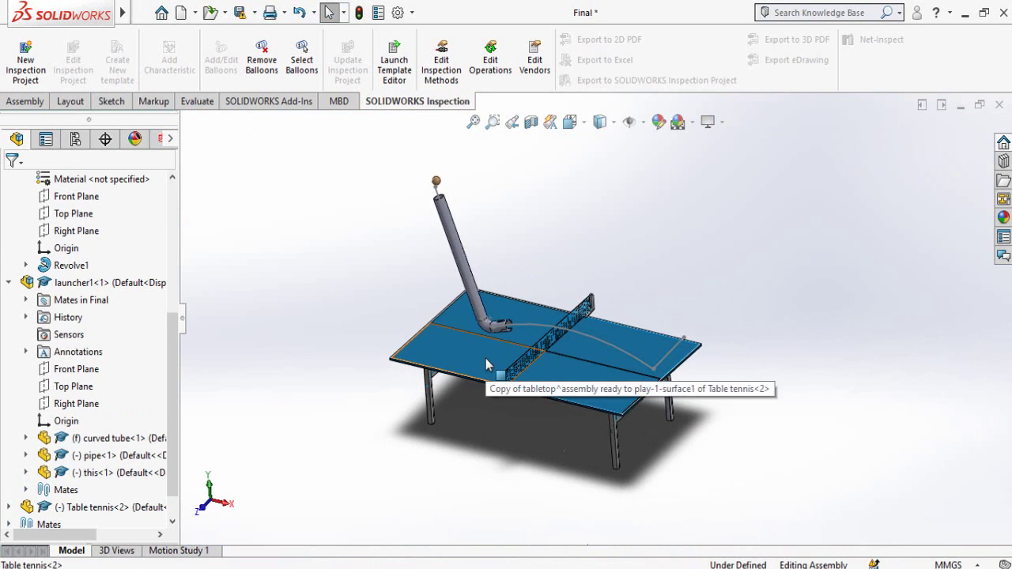
Step: Fix the Table tennis component in place
{"action": "right_click", "coordinate": [485, 359]}
{"action": "left_click", "coordinate": [531, 293]}
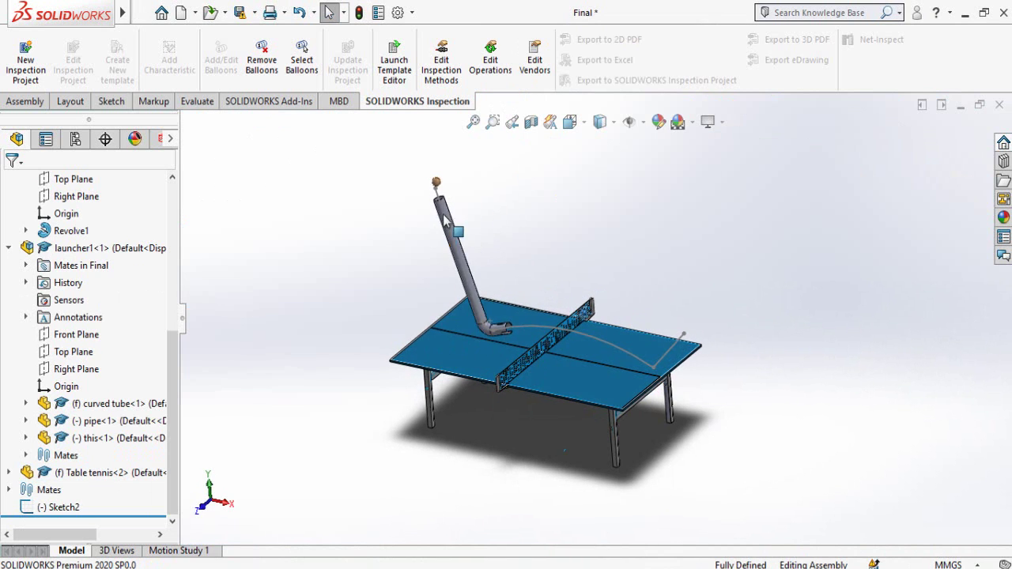
{"action": "scroll", "coordinate": [446, 223], "scroll_direction": "down", "scroll_amount": 5}
{"action": "middle_click_drag", "start_coordinate": [480, 255], "coordinate": [420, 218]}
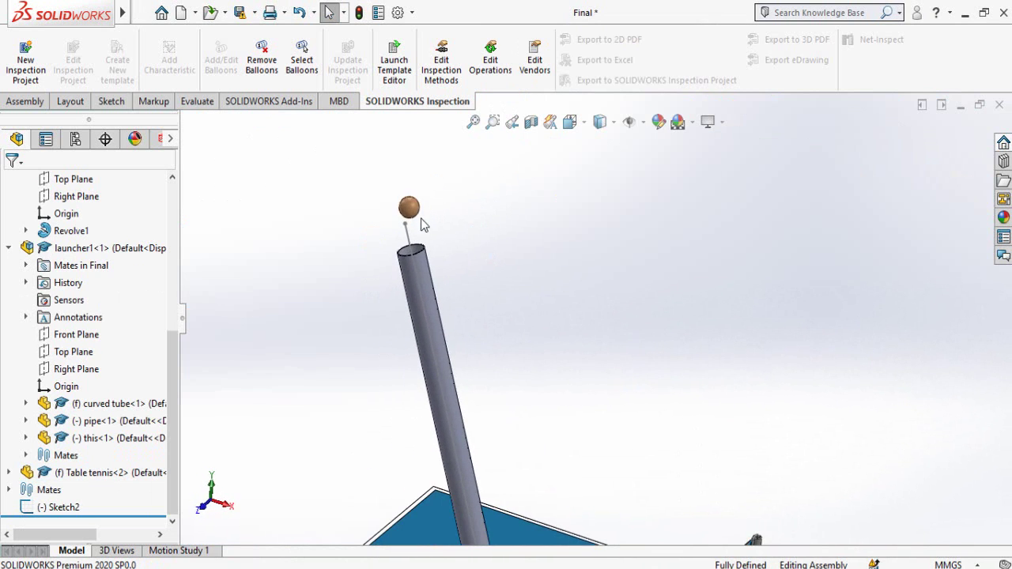
Step: Open the ball part in its own window
{"action": "left_click", "coordinate": [409, 207]}
{"action": "mouse_move", "coordinate": [409, 207]}
{"action": "left_mouse_down"}
{"action": "mouse_move", "coordinate": [424, 204]}
{"action": "mouse_move", "coordinate": [415, 210]}
{"action": "left_mouse_up"}
{"action": "scroll", "coordinate": [480, 253], "scroll_direction": "down", "scroll_amount": 2}
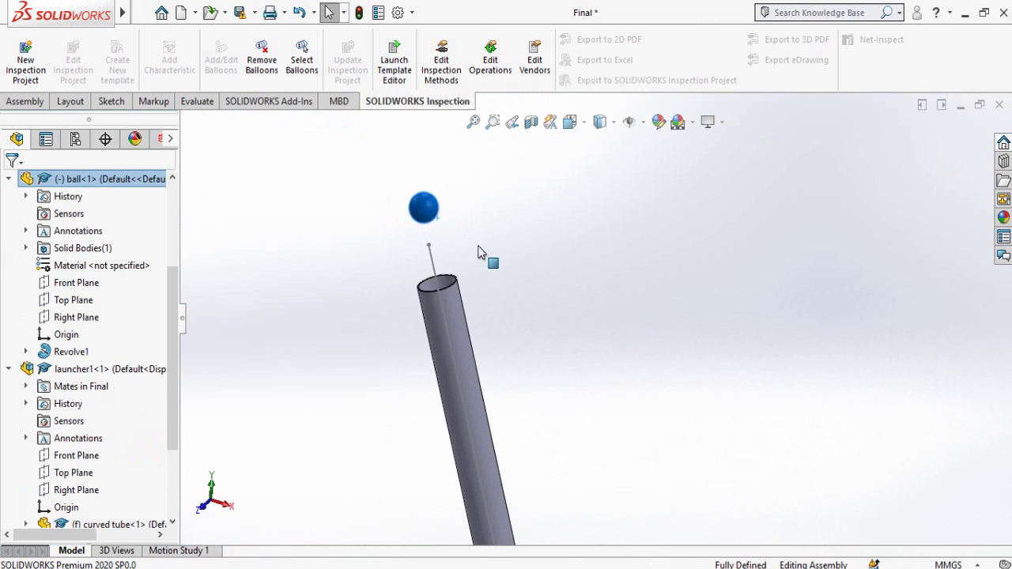
{"action": "scroll", "coordinate": [450, 232], "scroll_direction": "down", "scroll_amount": 1}
{"action": "scroll", "coordinate": [450, 232], "scroll_direction": "down", "scroll_amount": 1}
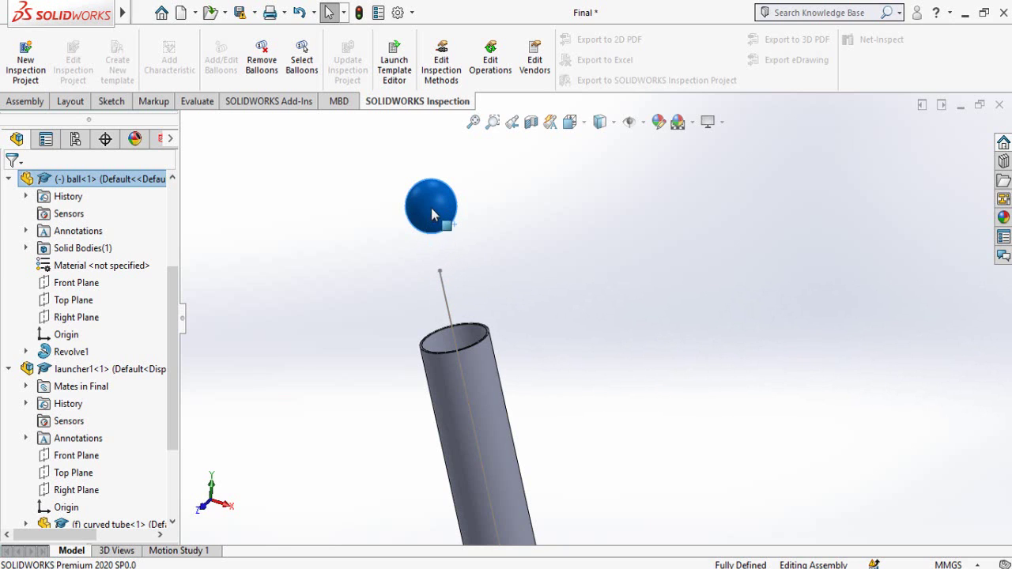
{"action": "left_click", "coordinate": [428, 206]}
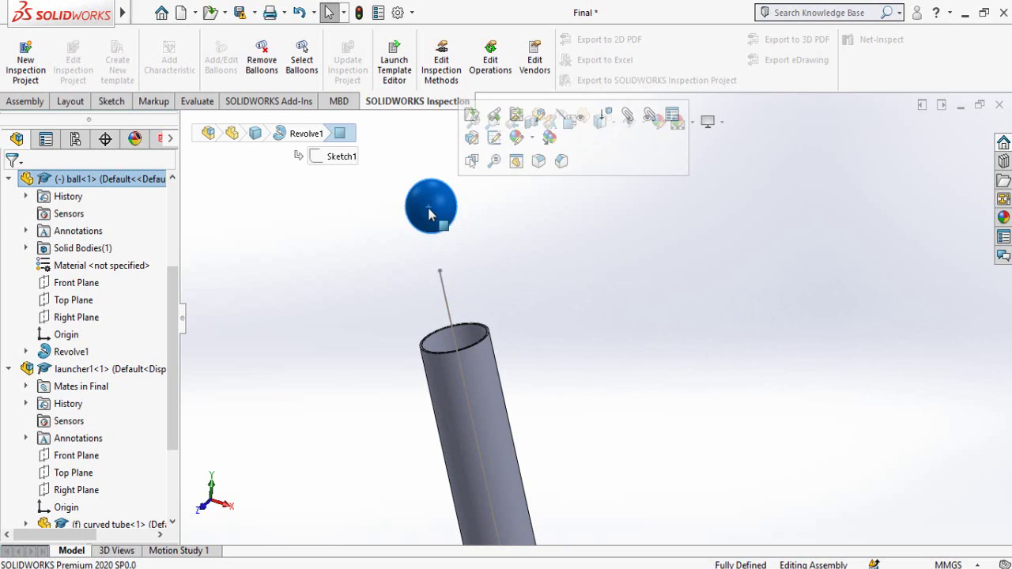
{"action": "left_click", "coordinate": [472, 116]}
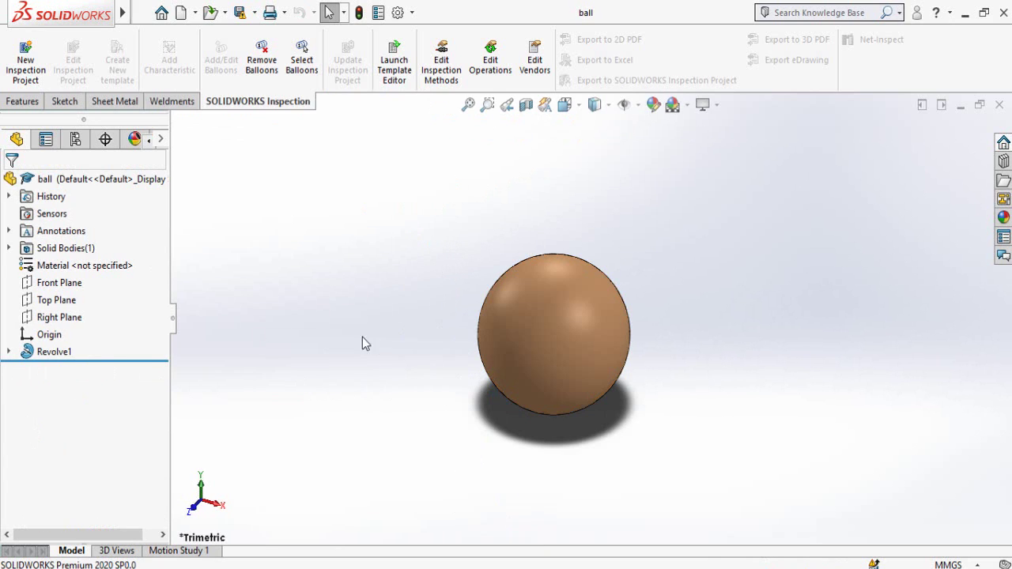
Step: Sketch a point at the ball's centre on its Front Plane
{"action": "left_click", "coordinate": [53, 286]}
{"action": "left_click", "coordinate": [63, 257]}
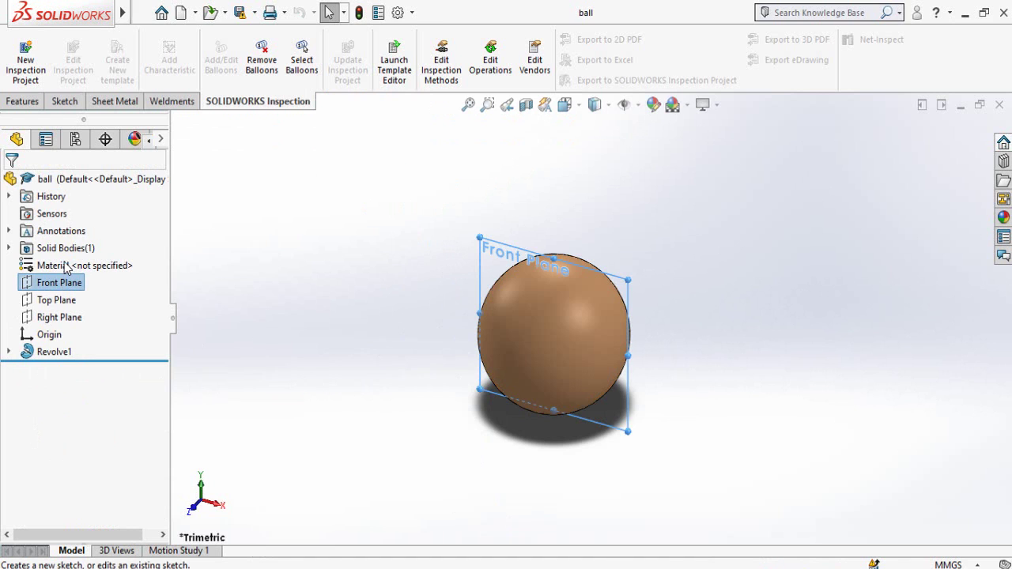
{"action": "left_click", "coordinate": [266, 332]}
{"action": "left_click", "coordinate": [186, 80]}
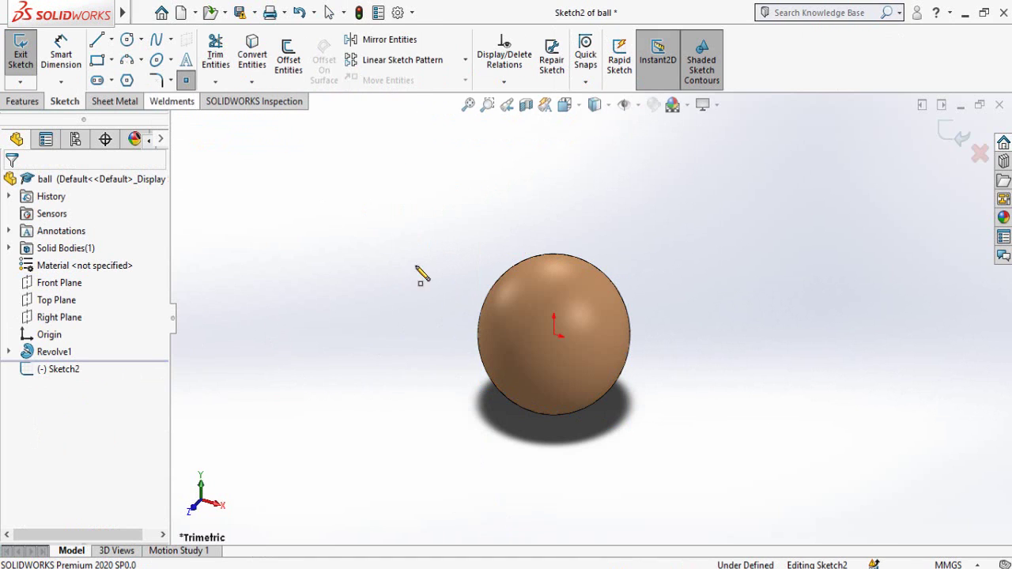
{"action": "left_click", "coordinate": [553, 334]}
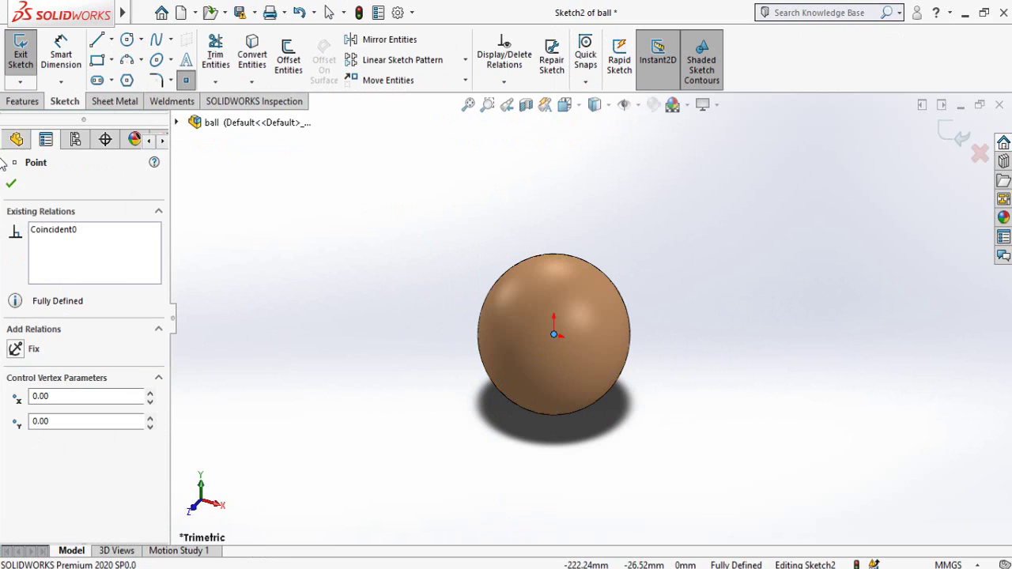
{"action": "left_click", "coordinate": [17, 179]}
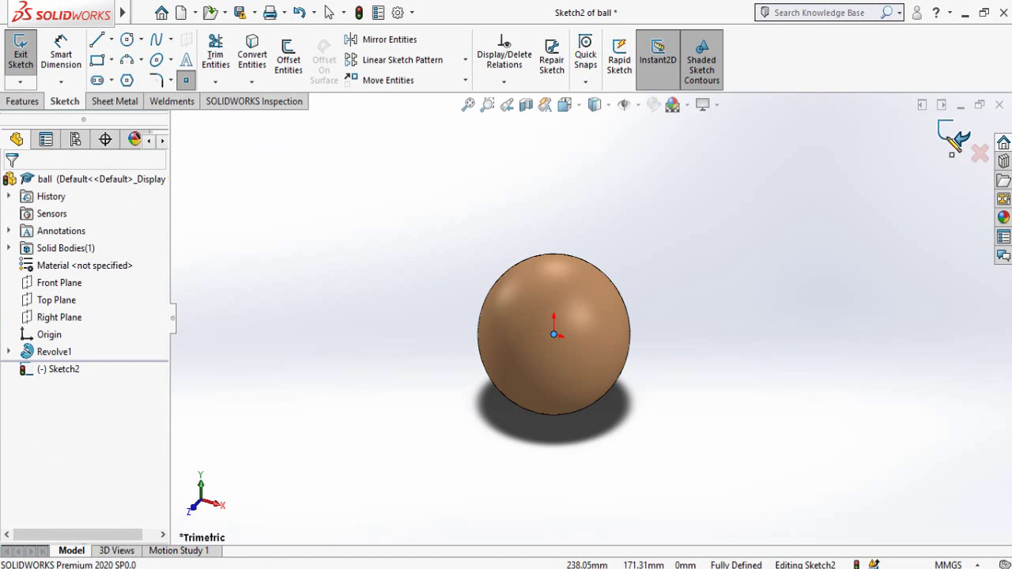
Step: Exit the sketch and close the ball part, saving changes
{"action": "left_click", "coordinate": [953, 136]}
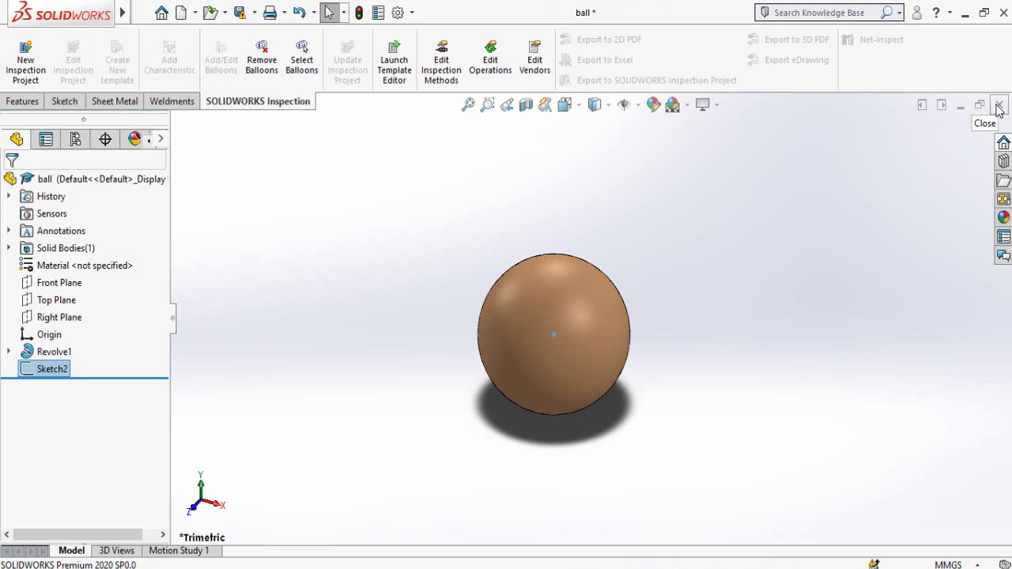
{"action": "left_click", "coordinate": [997, 107]}
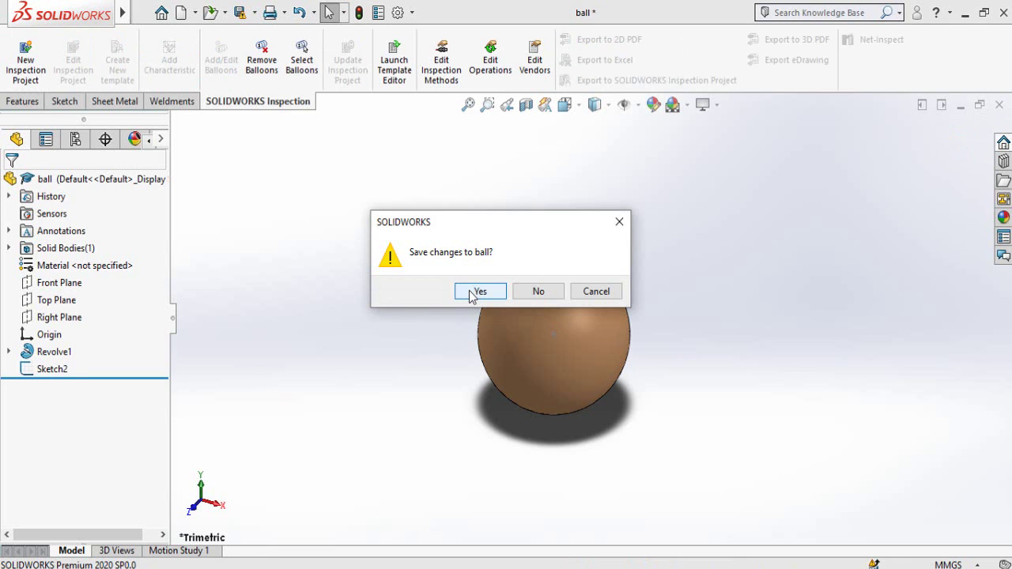
{"action": "left_click", "coordinate": [471, 291]}
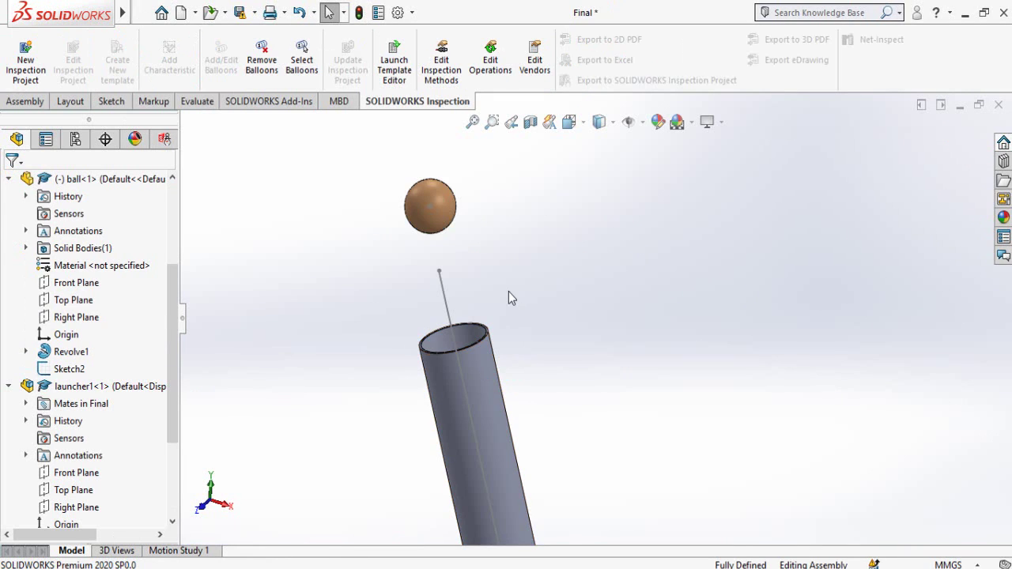
Step: Start a new mate from the Assembly tab and choose Path Mate under Advanced Mates
{"action": "left_click", "coordinate": [25, 103]}
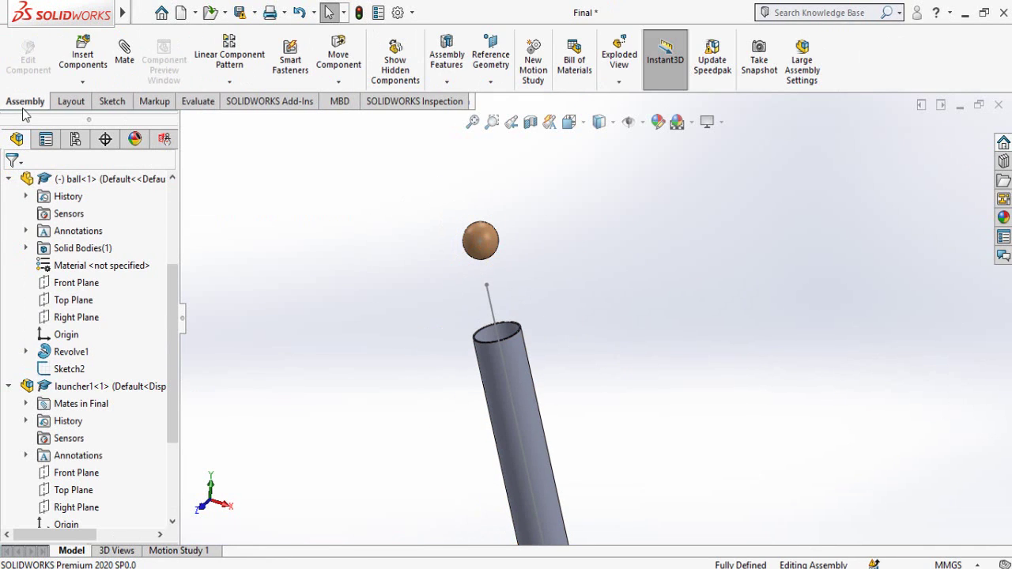
{"action": "left_click", "coordinate": [126, 56]}
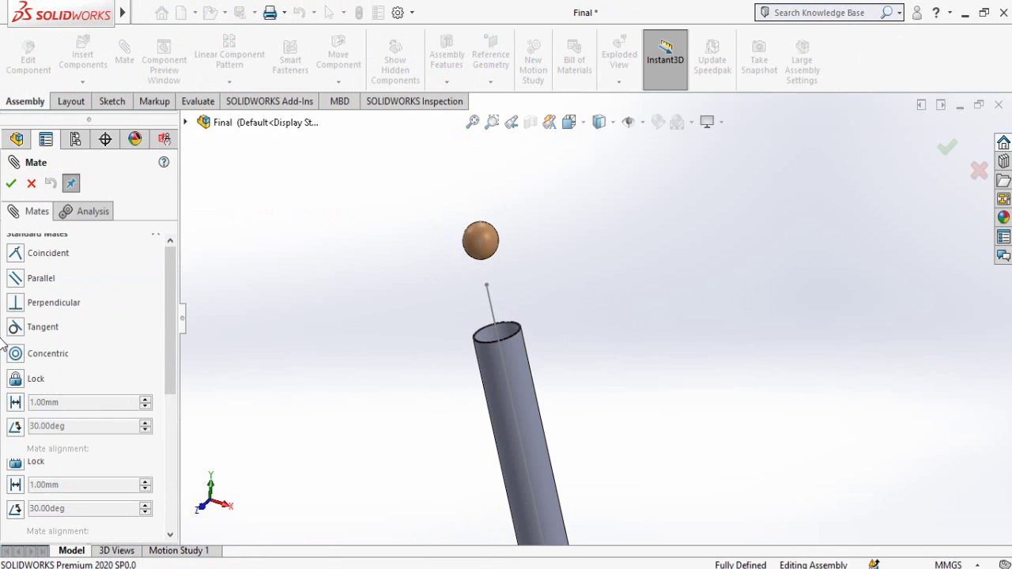
{"action": "scroll", "coordinate": [2, 365], "scroll_direction": "down", "scroll_amount": 2}
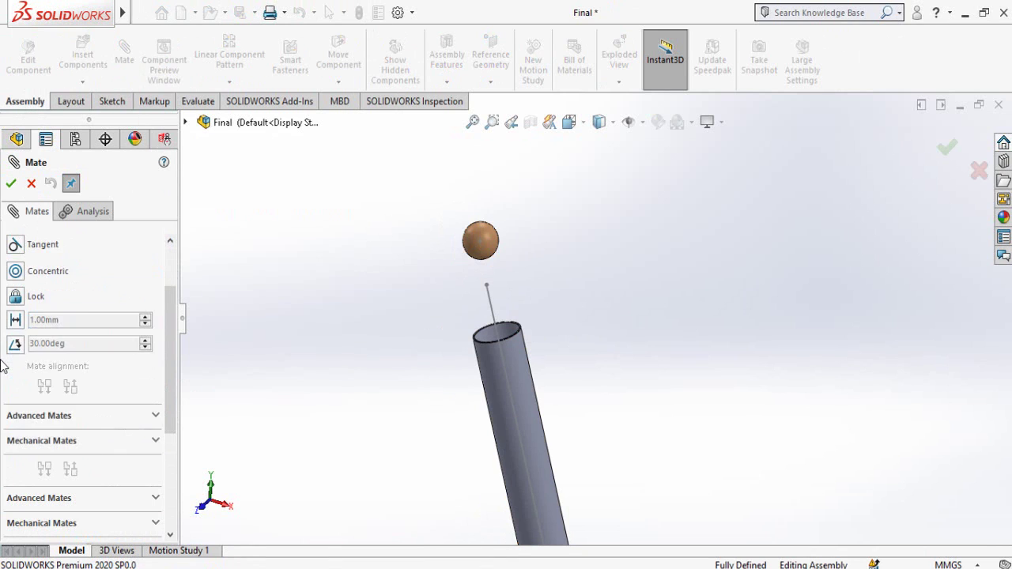
{"action": "scroll", "coordinate": [1, 365], "scroll_direction": "down", "scroll_amount": 2}
{"action": "left_click", "coordinate": [25, 333]}
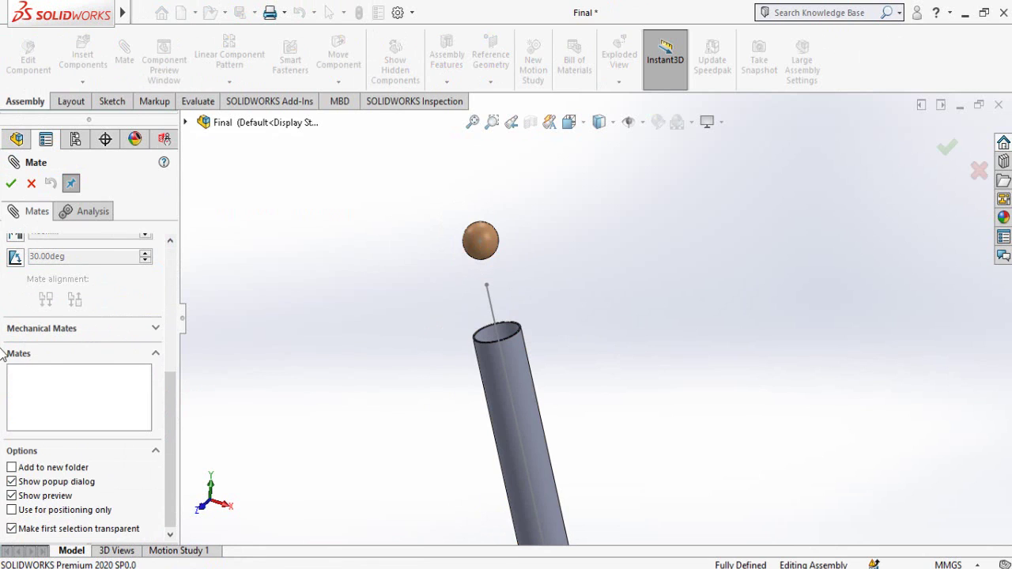
{"action": "scroll", "coordinate": [1, 361], "scroll_direction": "down", "scroll_amount": 2}
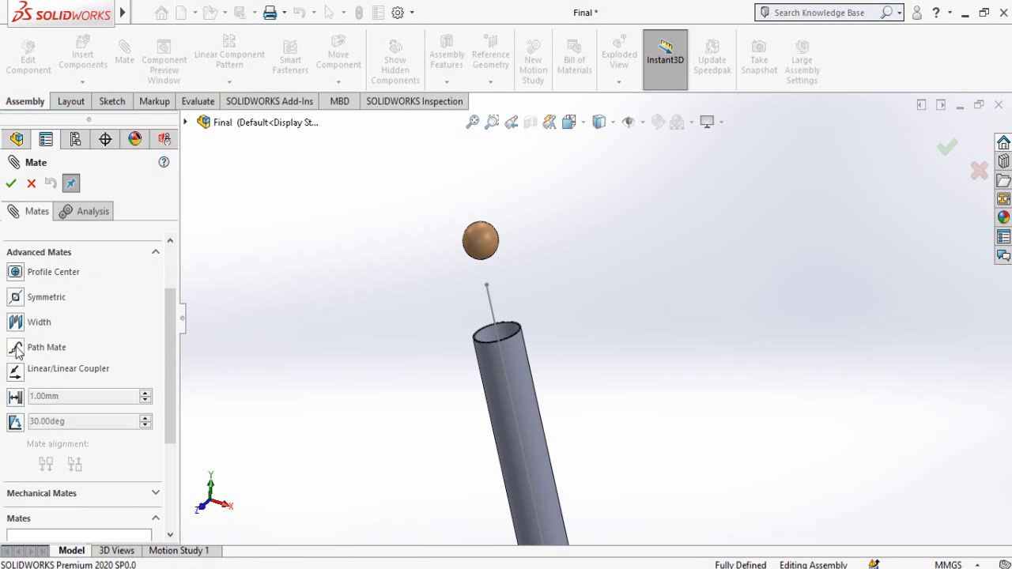
{"action": "left_click", "coordinate": [16, 349]}
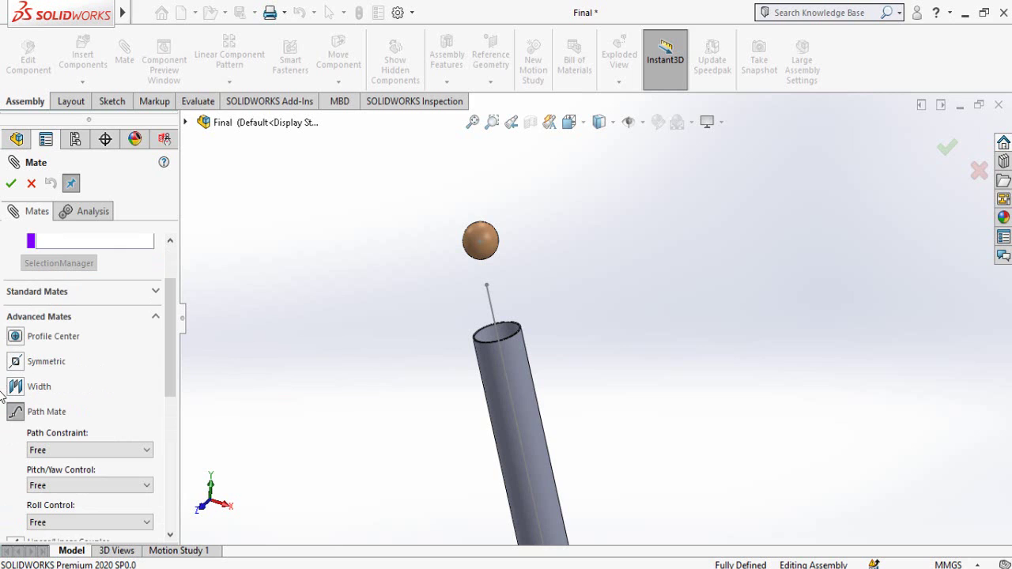
{"action": "scroll", "coordinate": [2, 425], "scroll_direction": "down", "scroll_amount": 10}
{"action": "scroll", "coordinate": [2, 425], "scroll_direction": "up", "scroll_amount": 4}
{"action": "scroll", "coordinate": [3, 426], "scroll_direction": "up", "scroll_amount": 8}
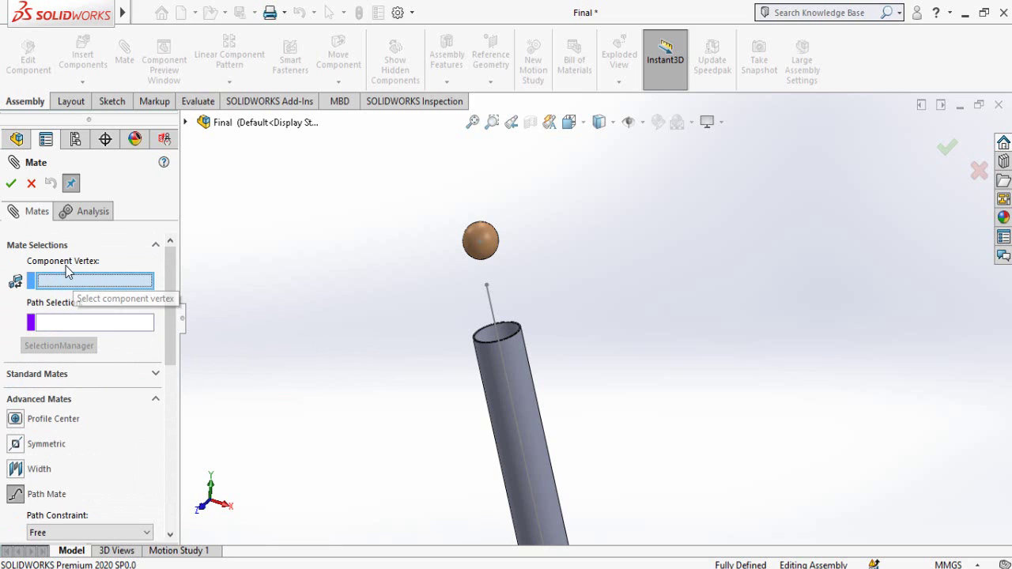
{"action": "scroll", "coordinate": [510, 257], "scroll_direction": "down", "scroll_amount": 4}
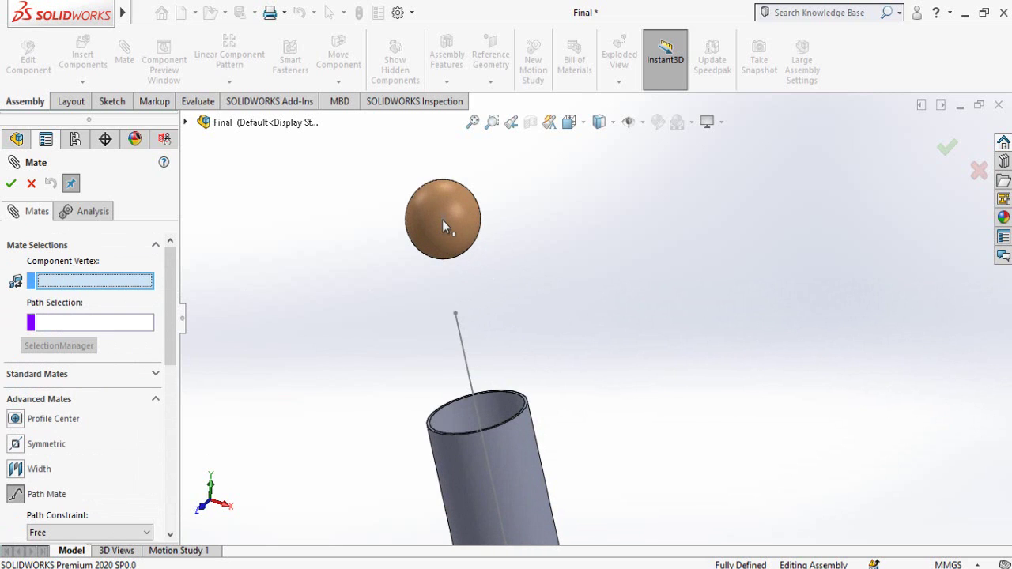
Step: Pick Sketch2 Point1 as the vertex and chain the tube line and bend curve into the path
{"action": "left_click", "coordinate": [443, 220]}
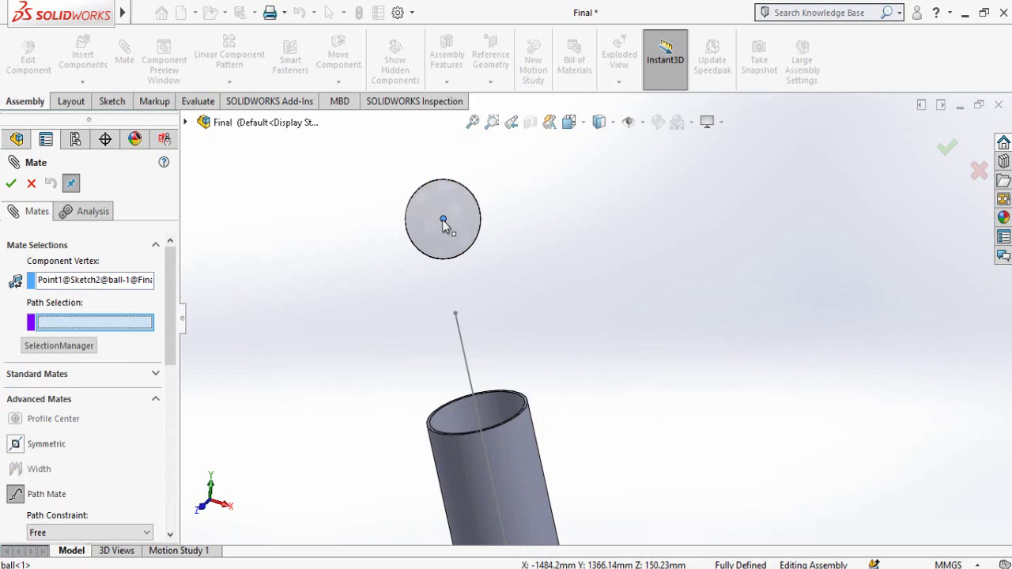
{"action": "left_click", "coordinate": [59, 348]}
{"action": "scroll", "coordinate": [553, 364], "scroll_direction": "up", "scroll_amount": 3}
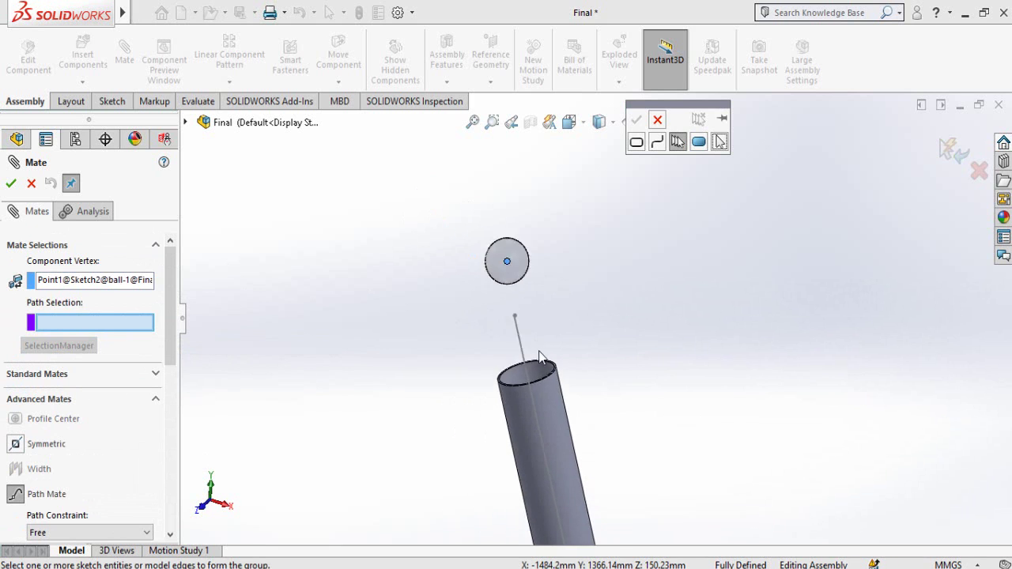
{"action": "scroll", "coordinate": [595, 401], "scroll_direction": "up", "scroll_amount": 2}
{"action": "left_click", "coordinate": [575, 384]}
{"action": "scroll", "coordinate": [600, 411], "scroll_direction": "up", "scroll_amount": 2}
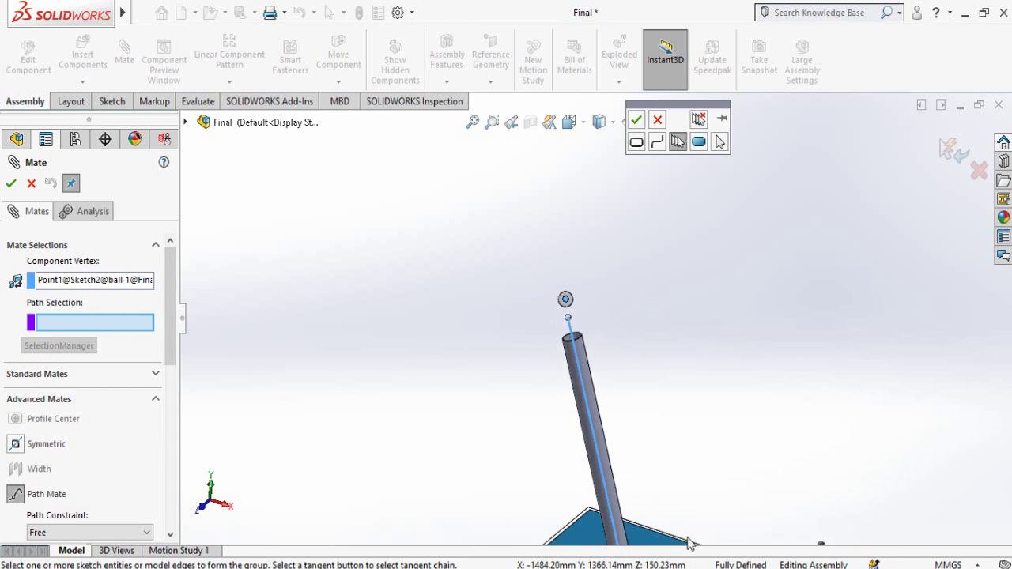
{"action": "scroll", "coordinate": [629, 441], "scroll_direction": "up", "scroll_amount": 2}
{"action": "scroll", "coordinate": [626, 442], "scroll_direction": "down", "scroll_amount": 5}
{"action": "scroll", "coordinate": [582, 401], "scroll_direction": "down", "scroll_amount": 2}
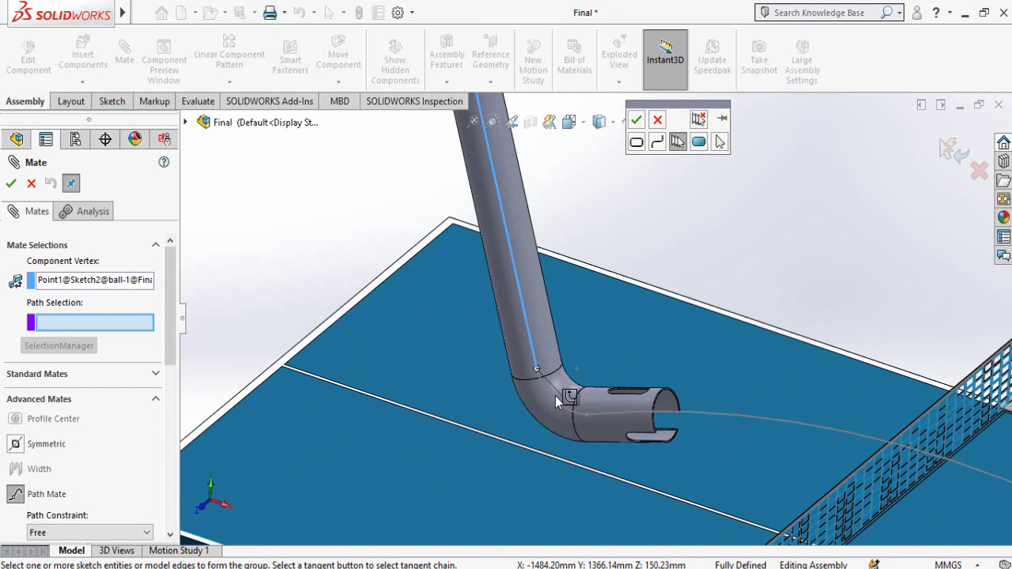
{"action": "left_click", "coordinate": [559, 400]}
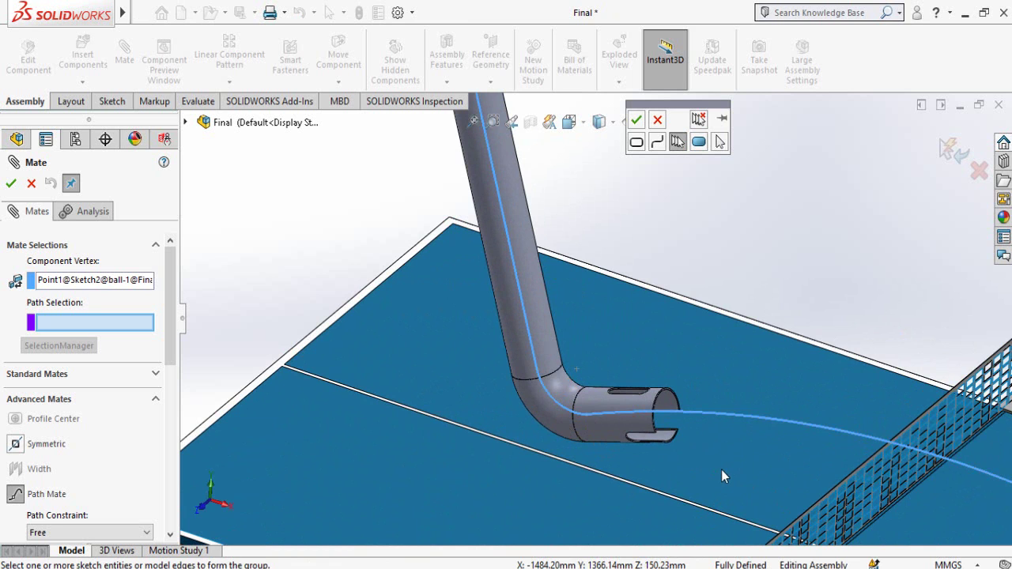
Step: Add the table's far-corner edge to the path and confirm the path mate
{"action": "scroll", "coordinate": [721, 469], "scroll_direction": "up", "scroll_amount": 3}
{"action": "scroll", "coordinate": [721, 469], "scroll_direction": "up", "scroll_amount": 3}
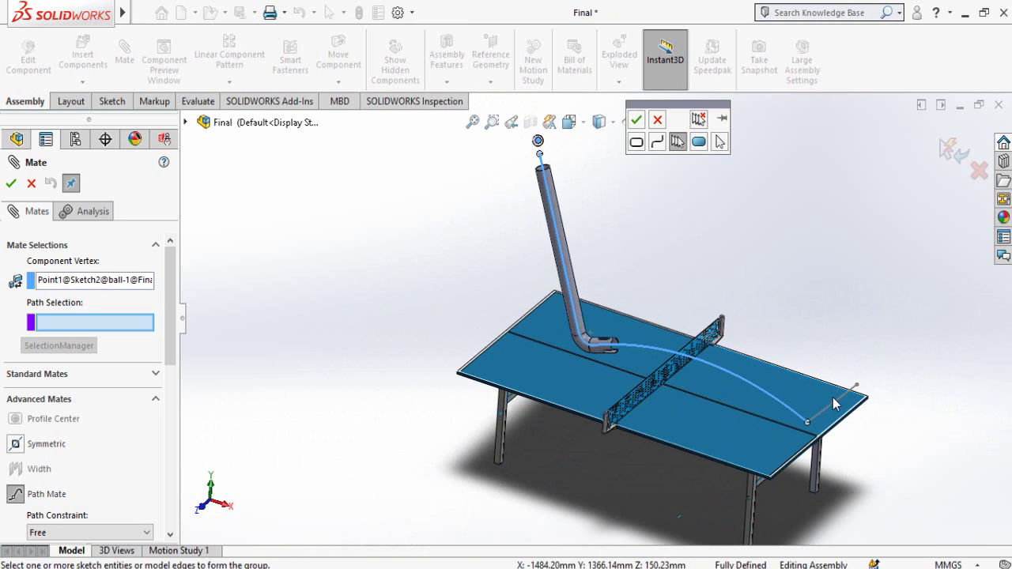
{"action": "scroll", "coordinate": [806, 426], "scroll_direction": "down", "scroll_amount": 3}
{"action": "scroll", "coordinate": [766, 408], "scroll_direction": "down", "scroll_amount": 2}
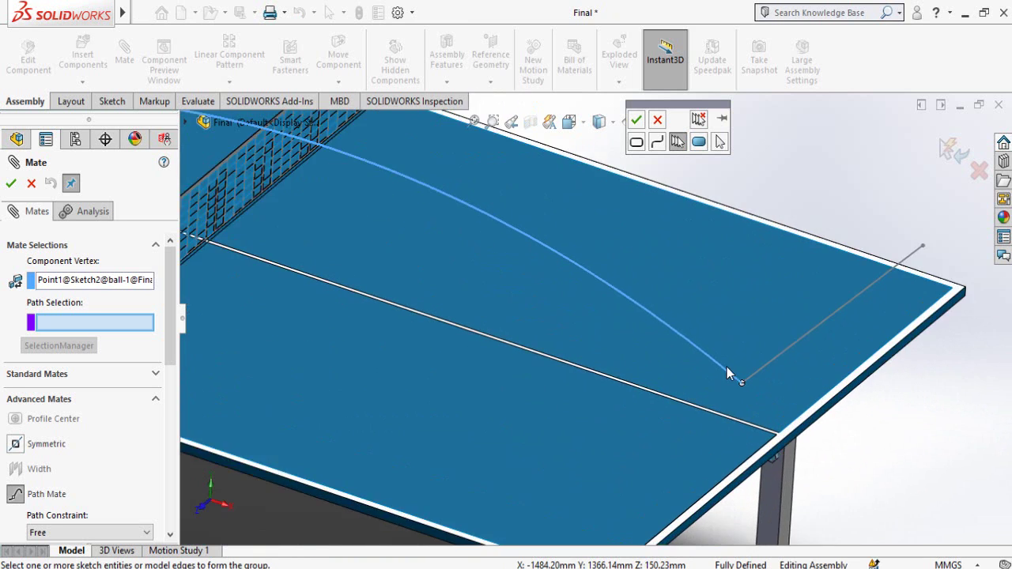
{"action": "scroll", "coordinate": [727, 368], "scroll_direction": "down", "scroll_amount": 1}
{"action": "left_click", "coordinate": [764, 369]}
{"action": "scroll", "coordinate": [745, 406], "scroll_direction": "up", "scroll_amount": 3}
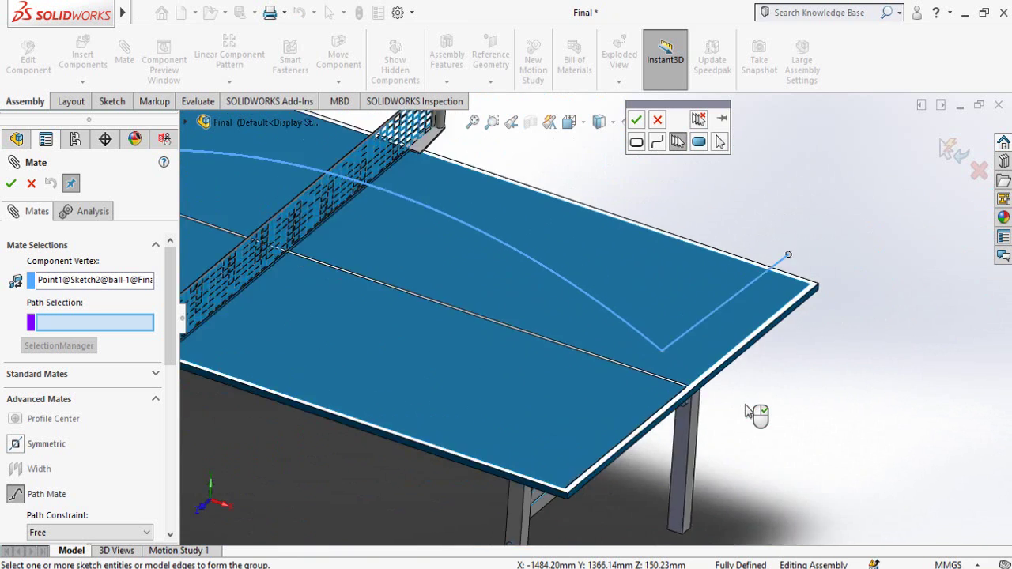
{"action": "scroll", "coordinate": [744, 412], "scroll_direction": "up", "scroll_amount": 3}
{"action": "scroll", "coordinate": [727, 290], "scroll_direction": "up", "scroll_amount": 3}
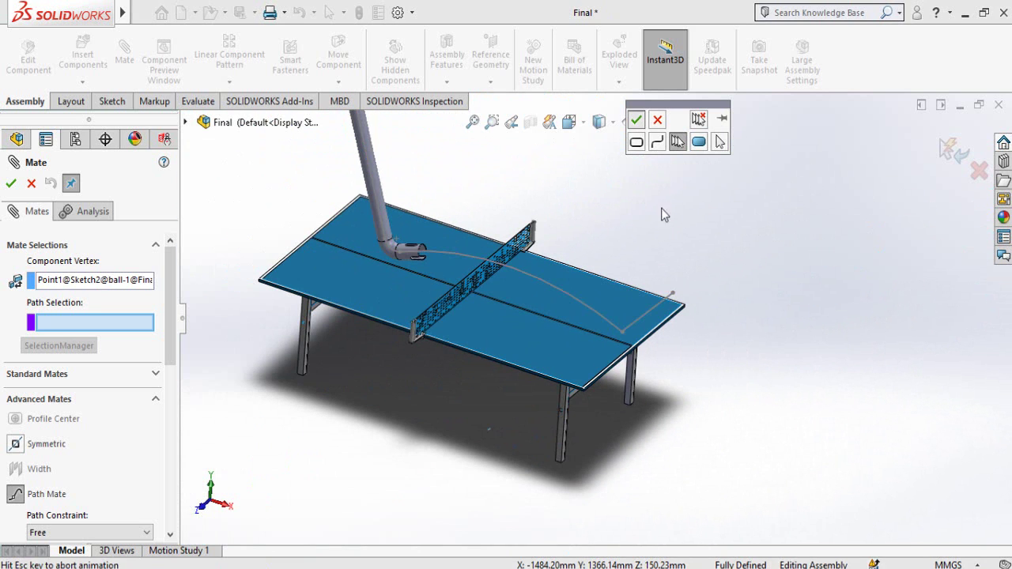
{"action": "key", "text": "Escape"}
Step: Drag the ball along its trajectory from the launcher over the net to the path's end
{"action": "scroll", "coordinate": [467, 219], "scroll_direction": "down", "scroll_amount": 2}
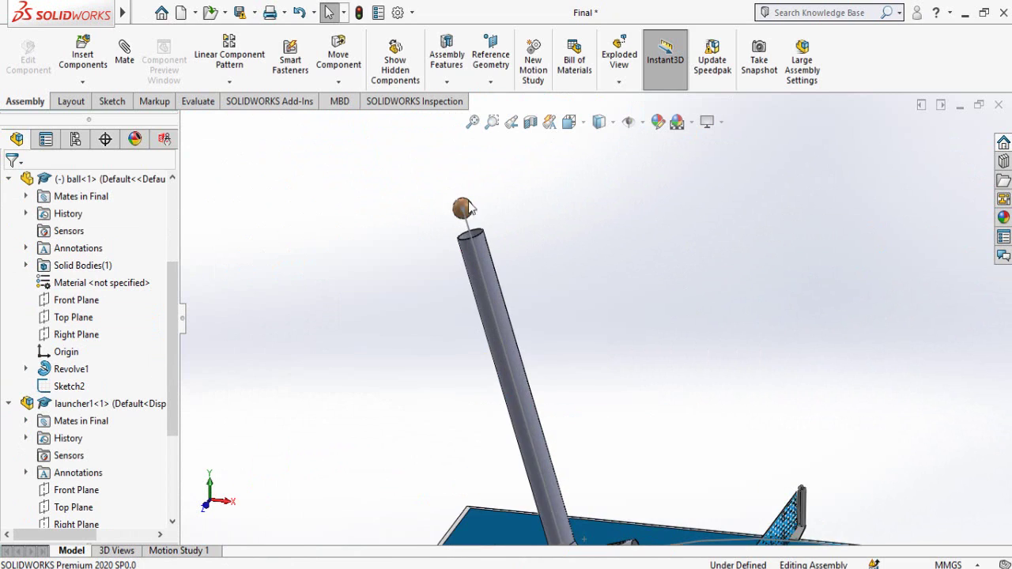
{"action": "scroll", "coordinate": [653, 308], "scroll_direction": "up", "scroll_amount": 1}
{"action": "scroll", "coordinate": [553, 292], "scroll_direction": "up", "scroll_amount": 1}
{"action": "scroll", "coordinate": [441, 273], "scroll_direction": "up", "scroll_amount": 1}
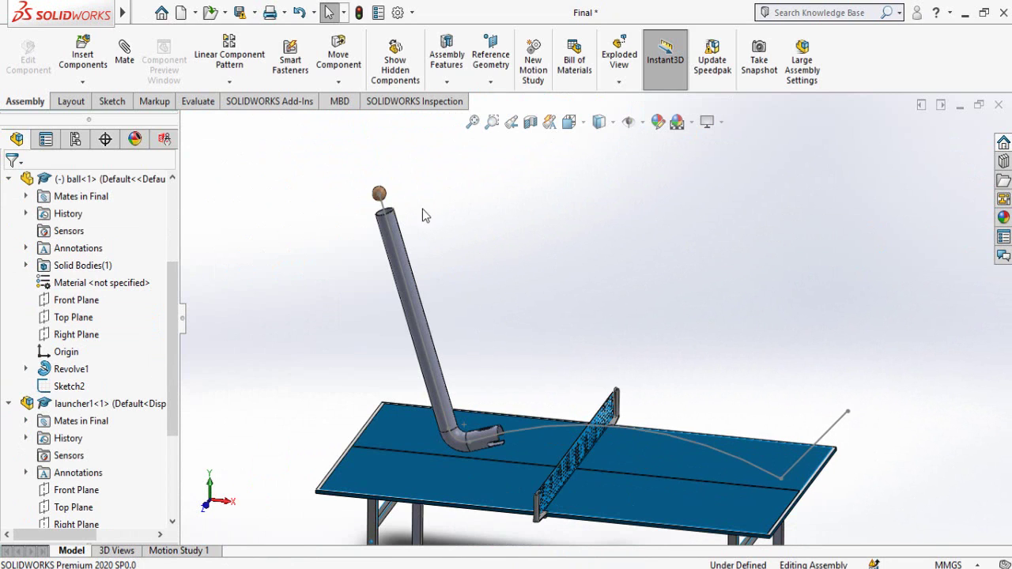
{"action": "left_click", "coordinate": [383, 198]}
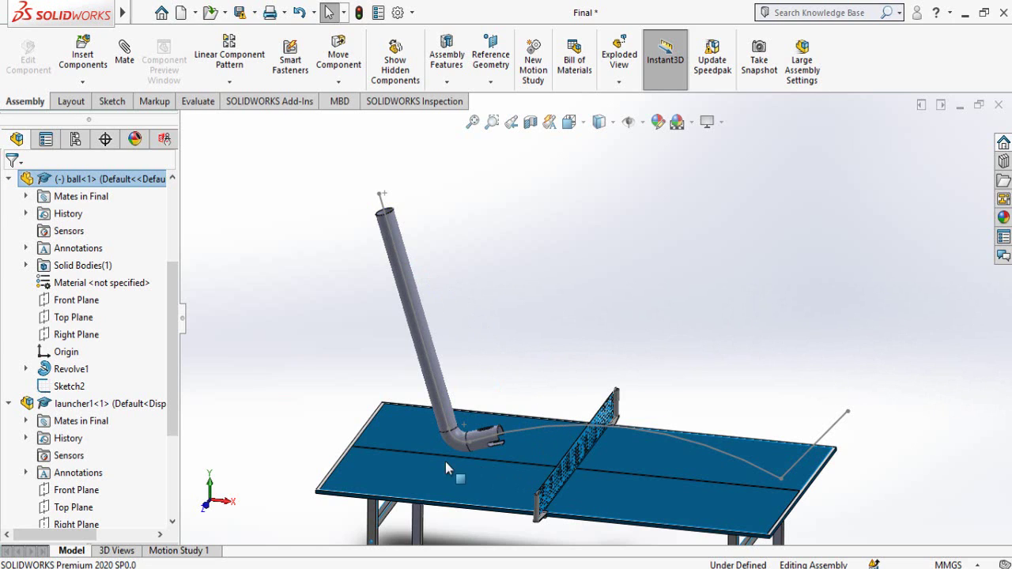
{"action": "left_click_drag", "start_coordinate": [540, 451], "coordinate": [630, 459]}
{"action": "mouse_move", "coordinate": [709, 478]}
{"action": "left_mouse_down"}
{"action": "mouse_move", "coordinate": [854, 434]}
{"action": "mouse_move", "coordinate": [676, 447]}
{"action": "mouse_move", "coordinate": [432, 434]}
{"action": "left_mouse_up"}
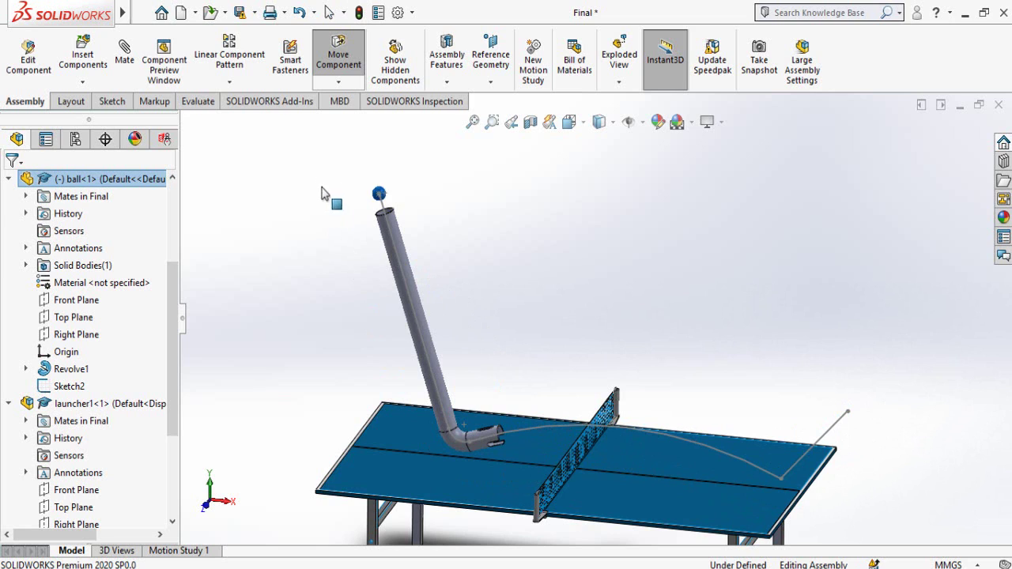